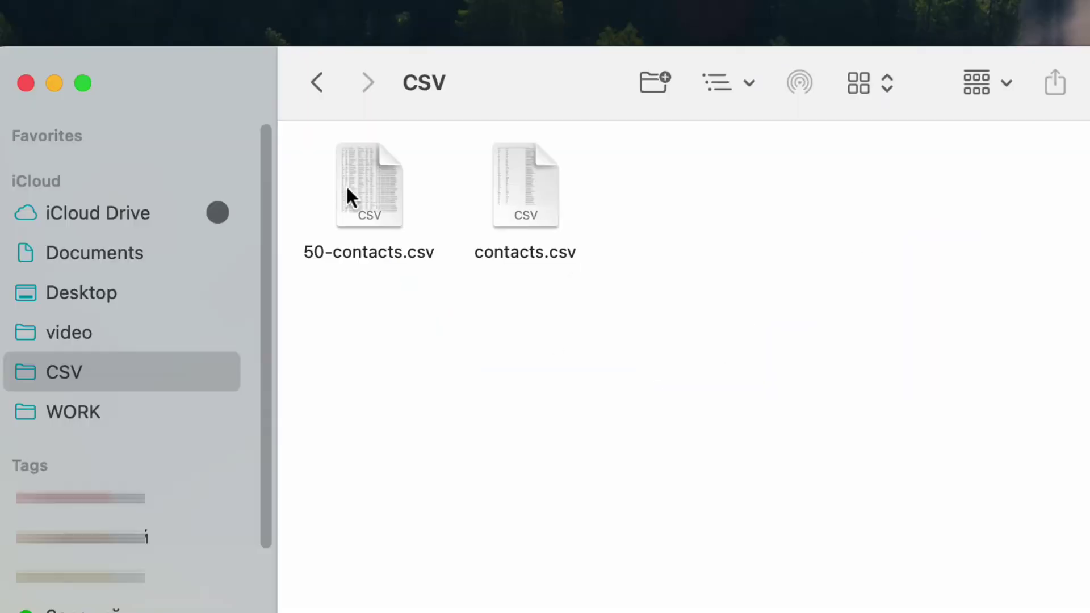
# Open 50-contacts.csv from the Finder CSV folder and minimize the Finder window
pyautogui.click(369, 188)
pyautogui.click(539, 179)
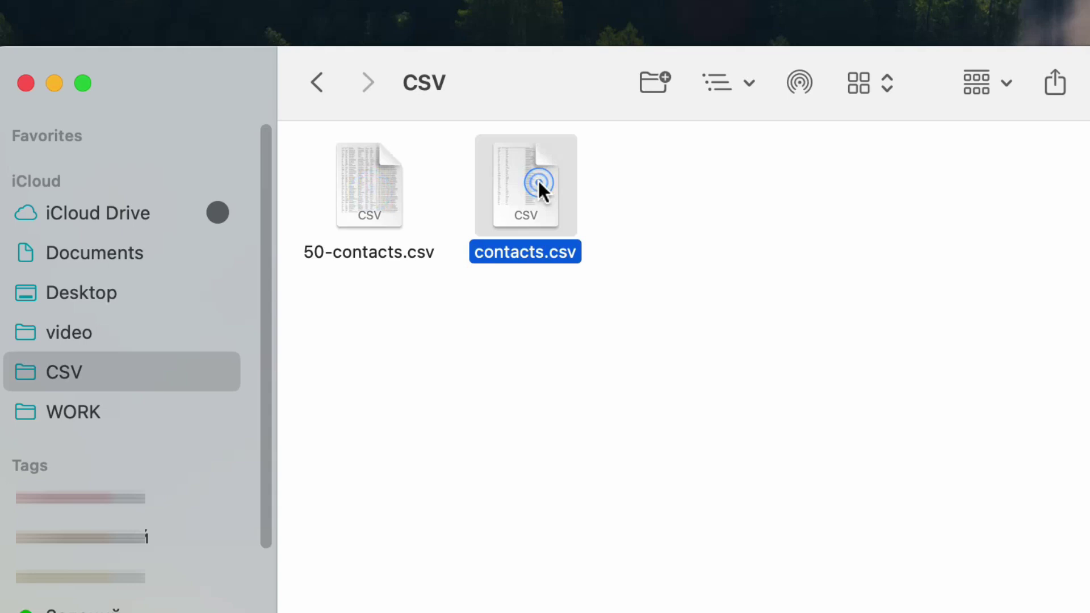
pyautogui.click(370, 188)
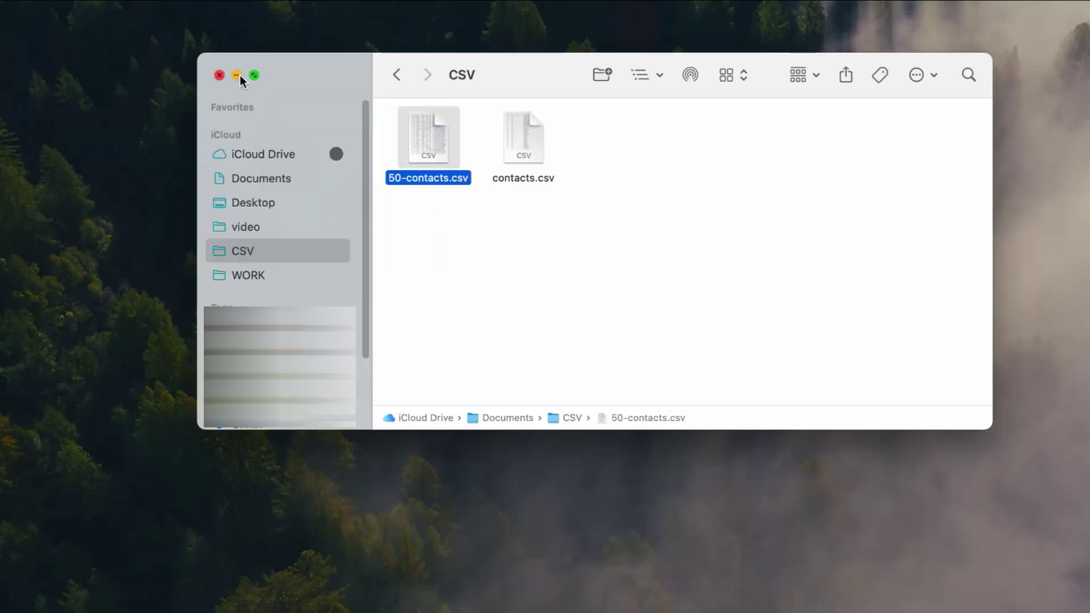
pyautogui.click(237, 75)
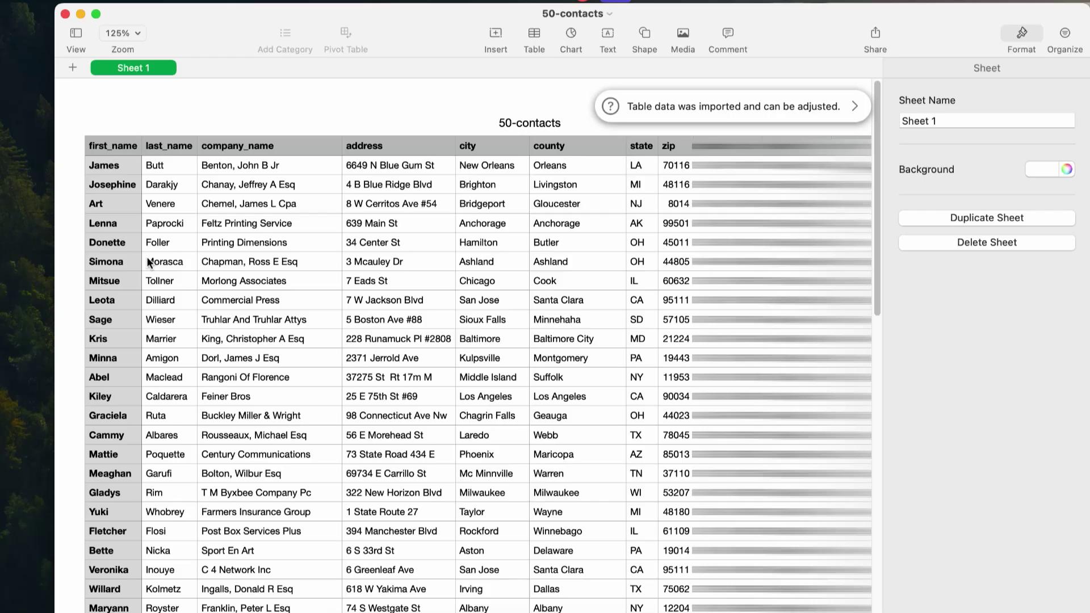
pyautogui.hscroll(5, 152, 262)
pyautogui.hscroll(-5, 152, 262)
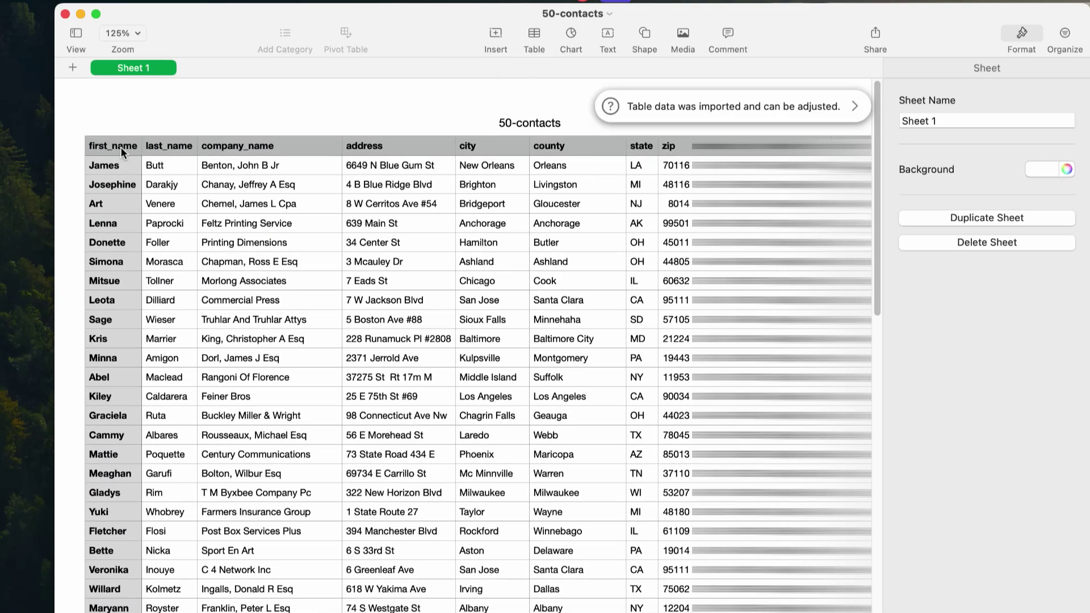
pyautogui.click(122, 152)
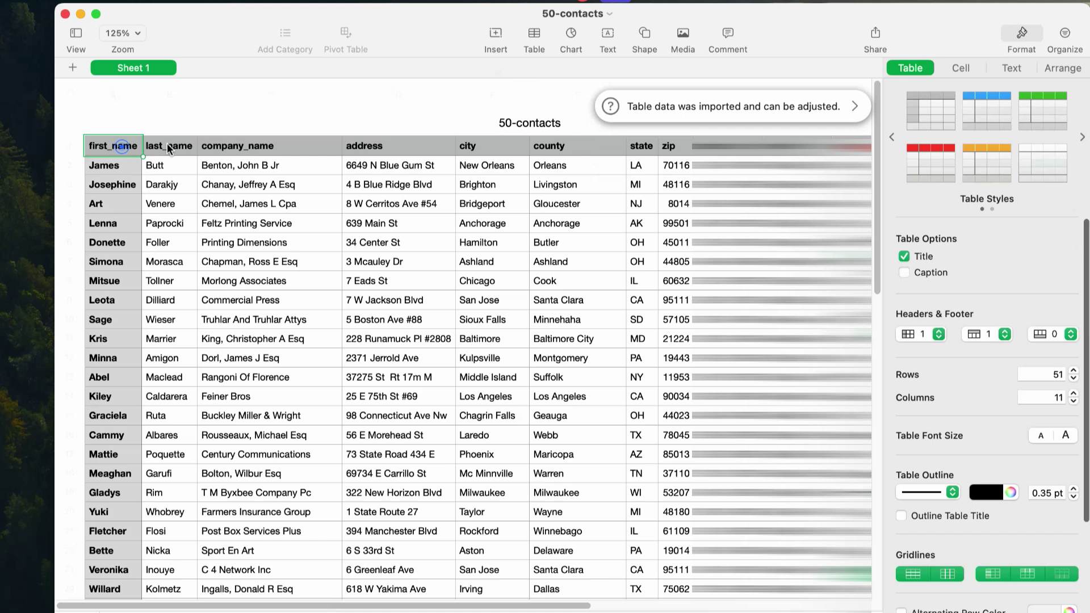
pyautogui.click(170, 149)
pyautogui.click(390, 149)
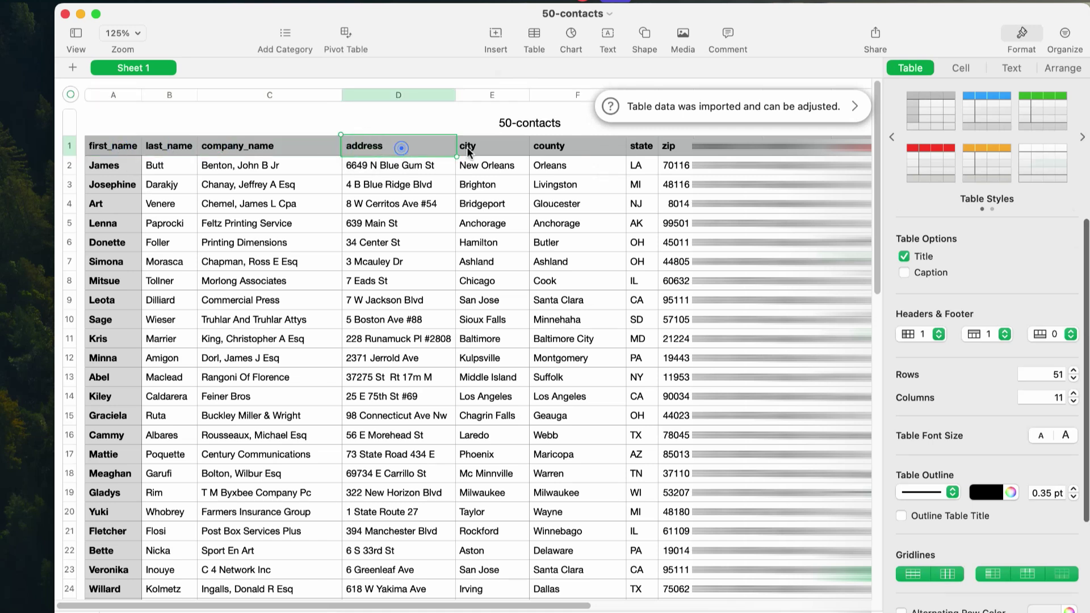
pyautogui.click(550, 148)
pyautogui.scroll(-4, 379, 282)
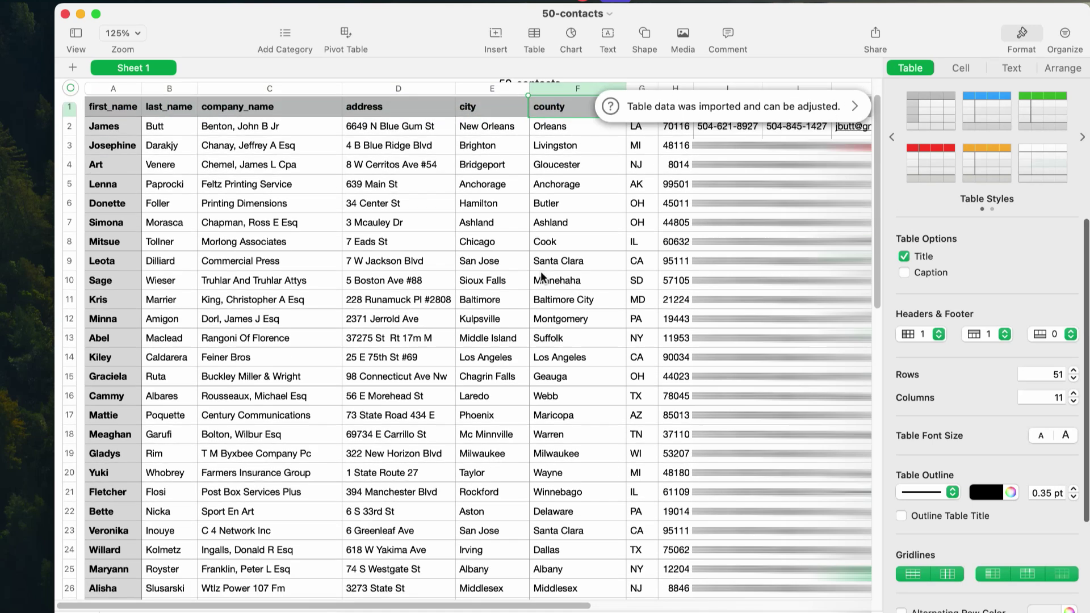
pyautogui.scroll(-10, 379, 282)
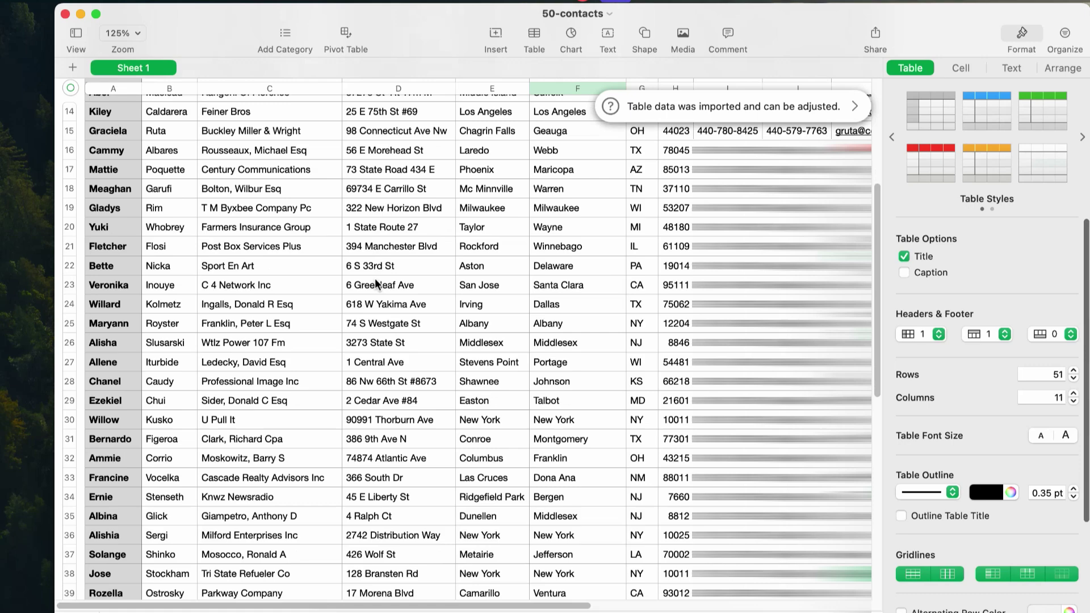
pyautogui.scroll(-8, 375, 284)
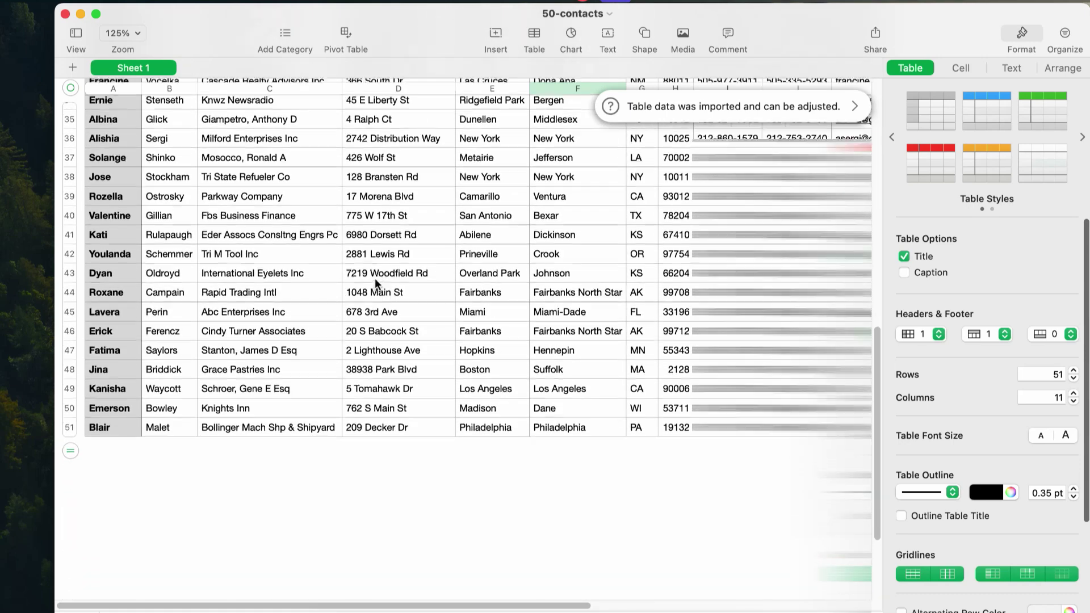
pyautogui.scroll(15, 375, 284)
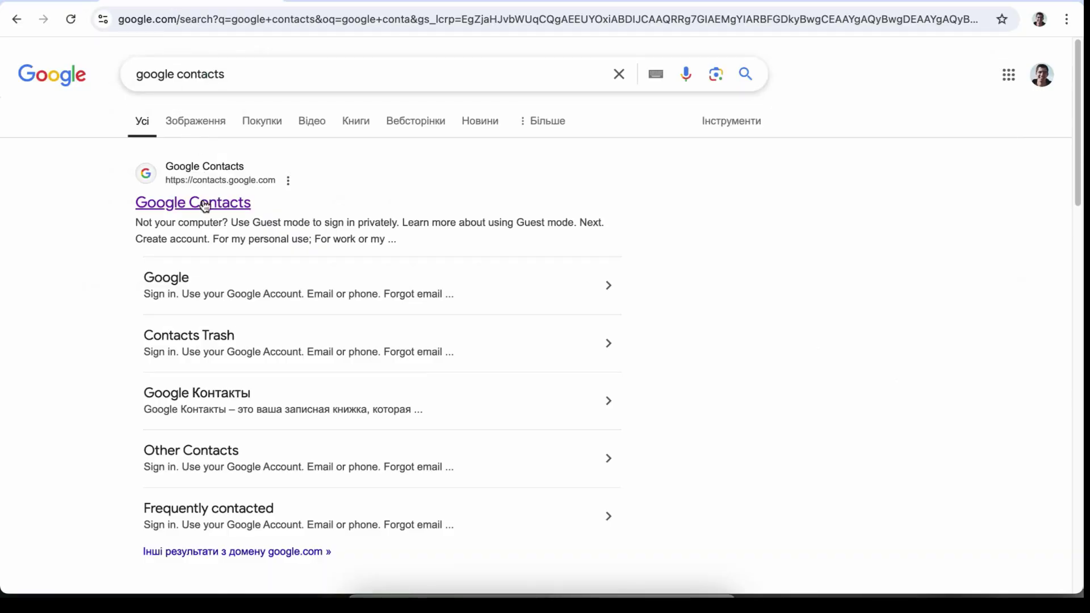
# Open Google Contacts and select all four contacts in the Family (Shared) label
pyautogui.click(206, 204)
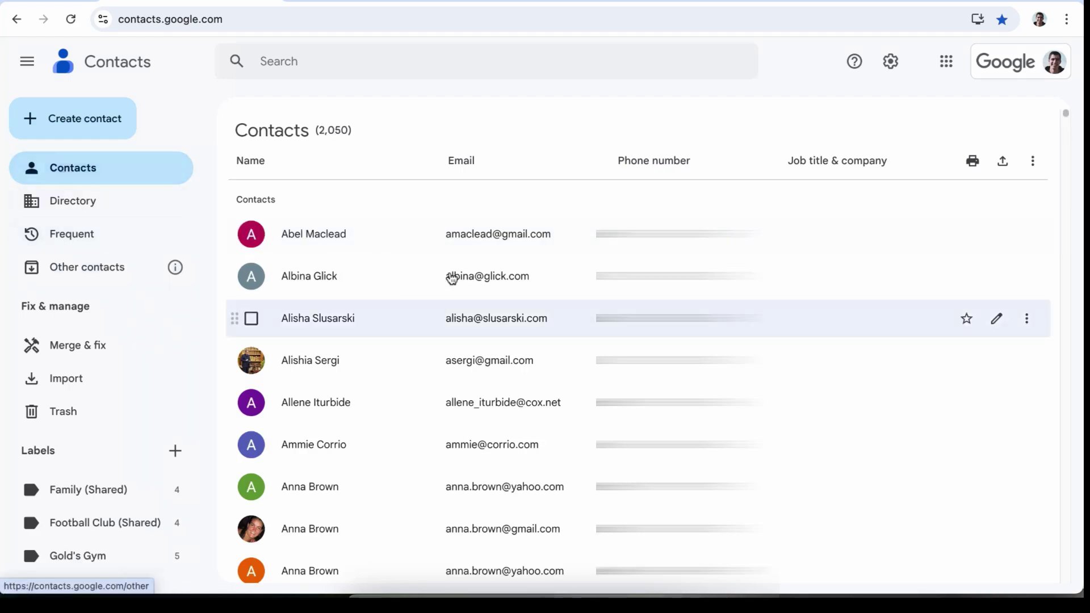
pyautogui.click(105, 491)
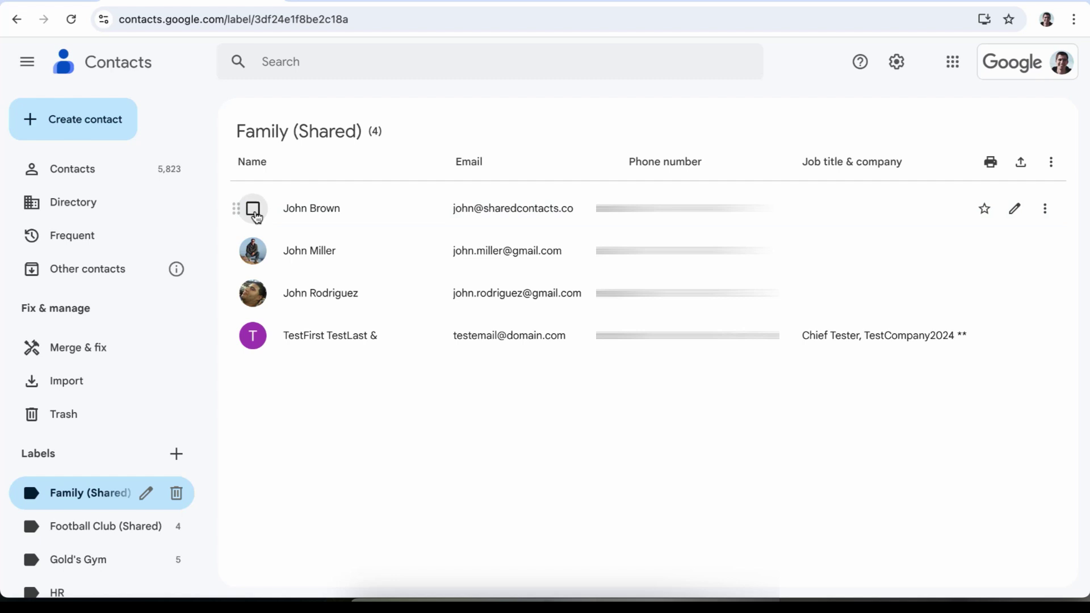
pyautogui.click(252, 207)
pyautogui.click(252, 250)
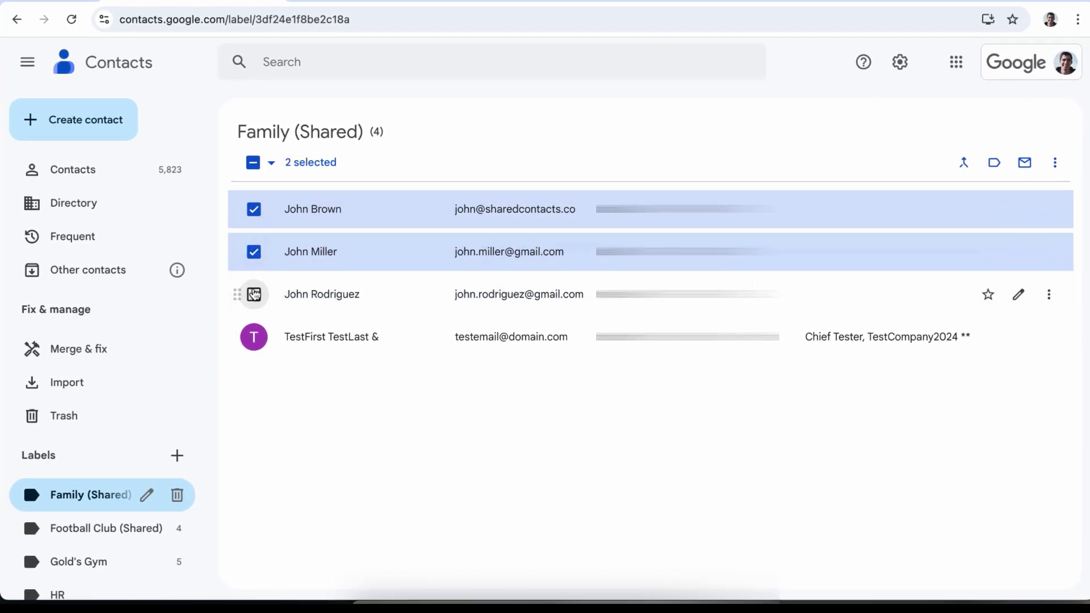
pyautogui.click(253, 294)
pyautogui.click(254, 337)
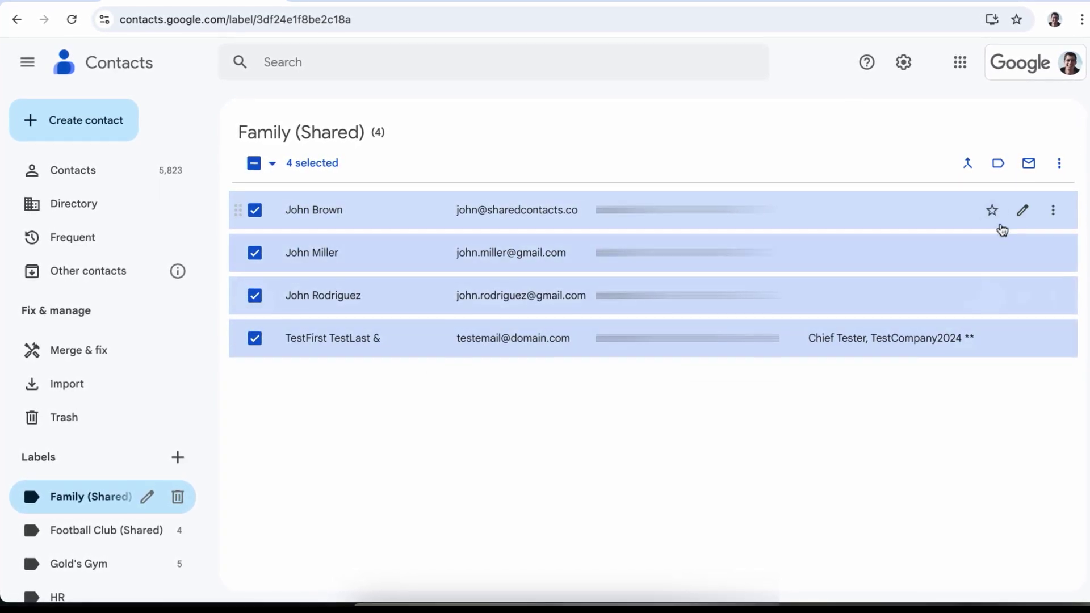
# Export the four selected contacts as Google CSV, downloading contacts (4).csv
pyautogui.click(1067, 169)
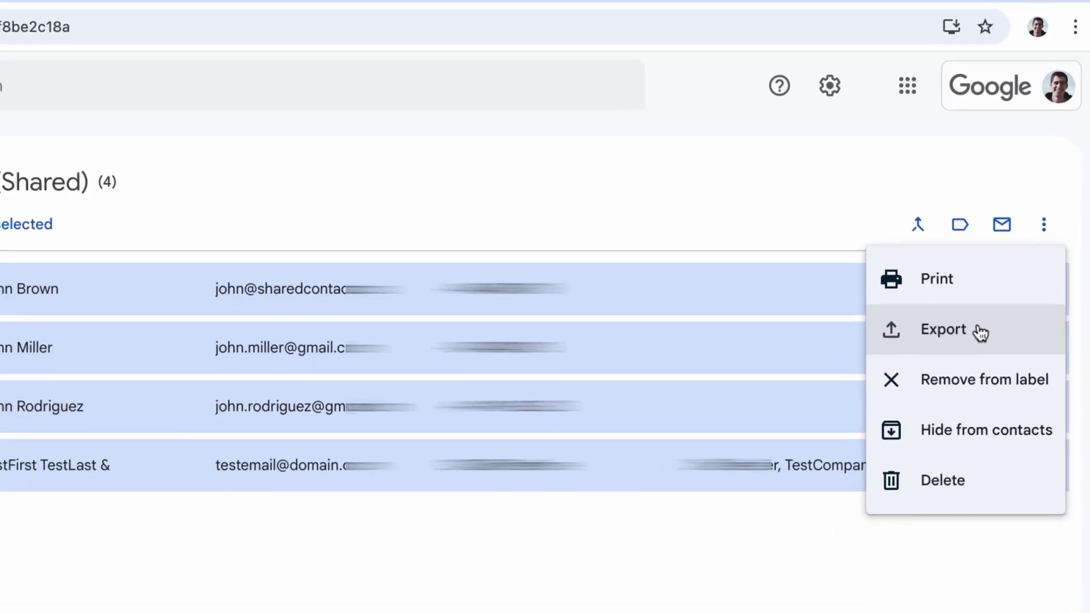
pyautogui.click(957, 373)
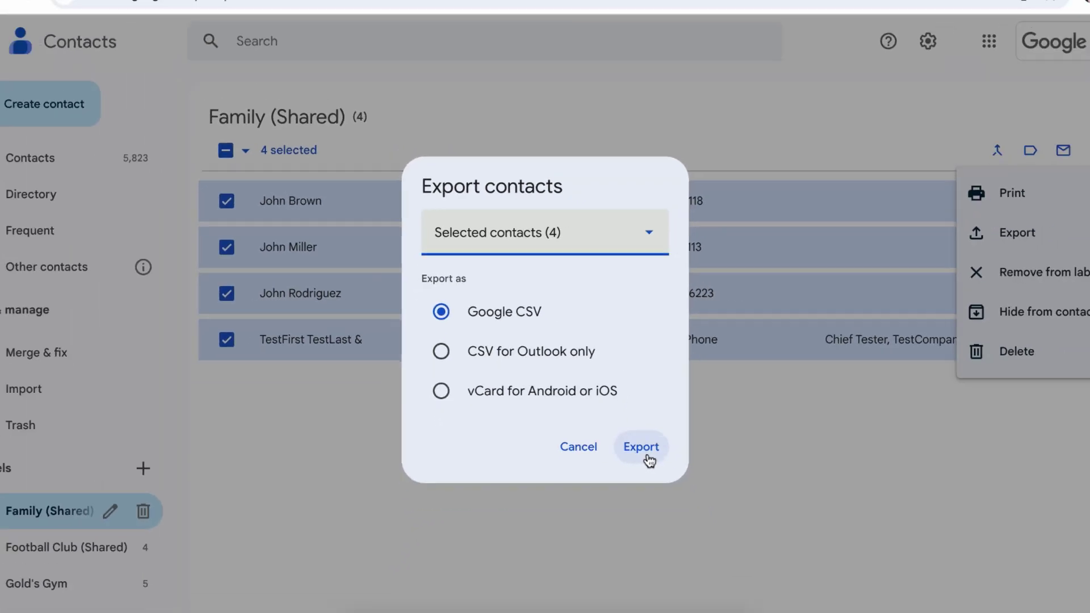
pyautogui.click(702, 556)
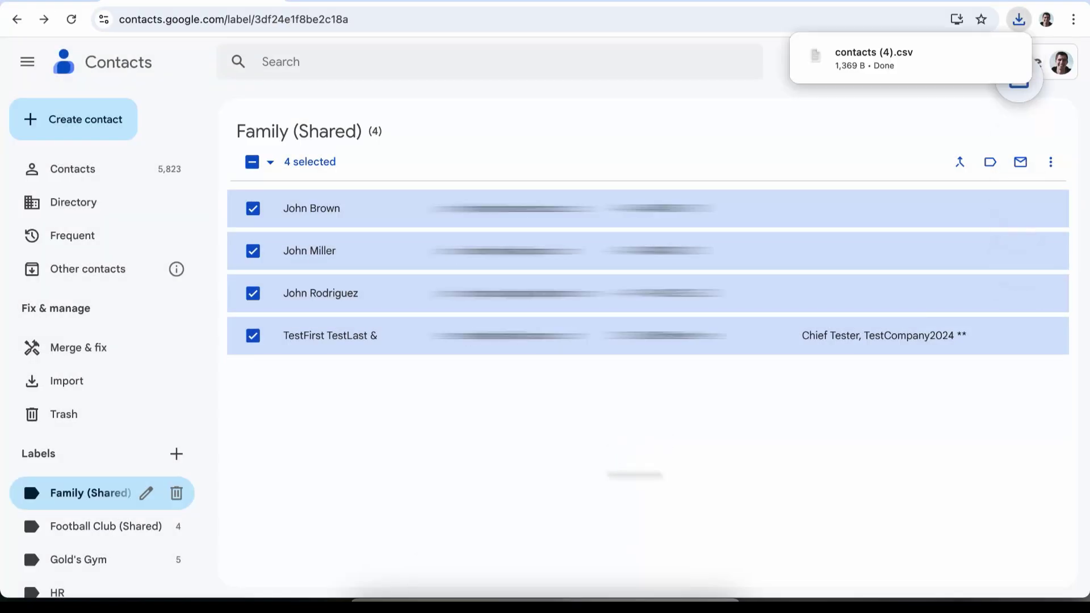
# Open contacts (4).csv in Numbers and scroll sideways to see its remaining columns
pyautogui.click(867, 58)
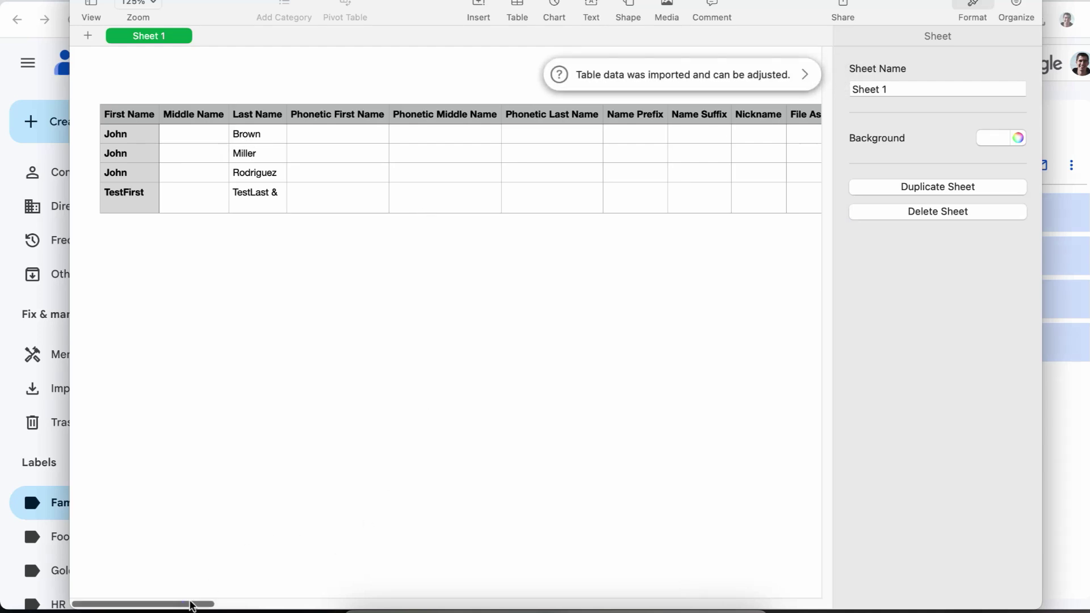
pyautogui.moveTo(190, 605); pyautogui.dragTo(412, 605)
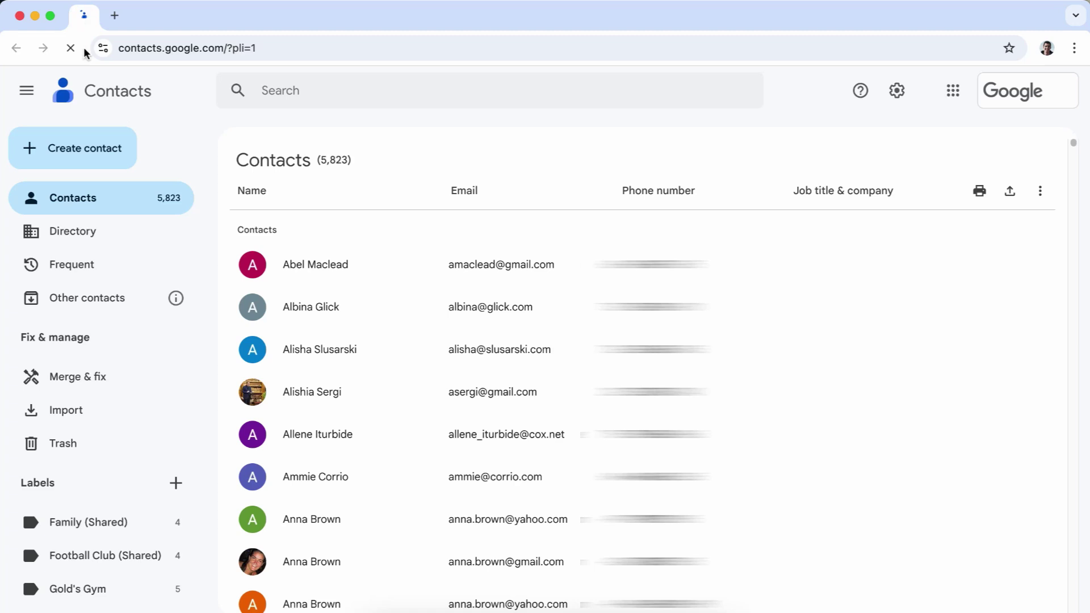
pyautogui.scroll(-5, 102, 292)
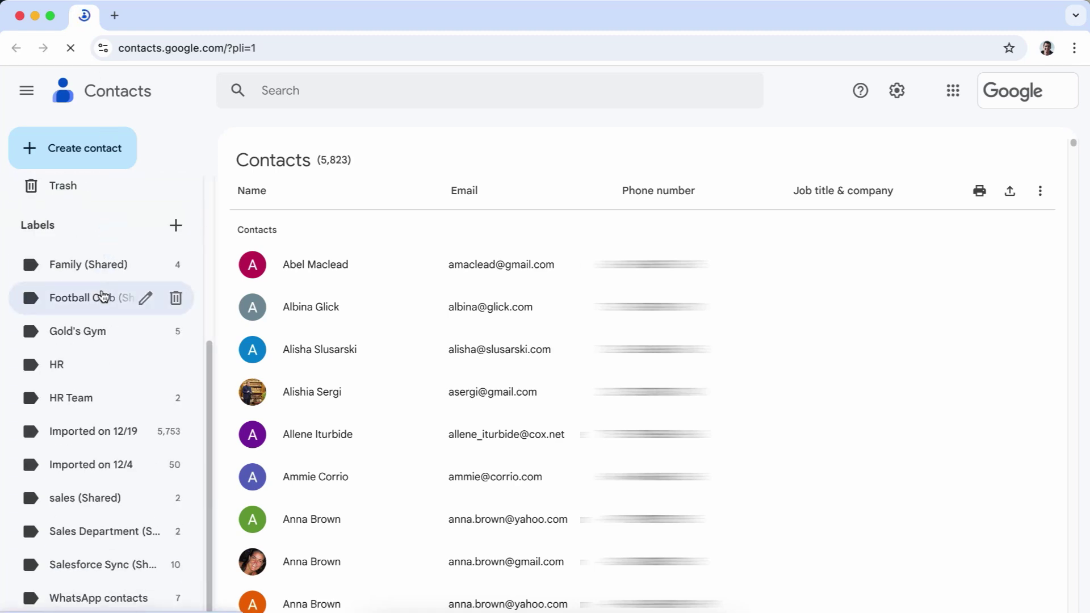
pyautogui.scroll(5, 102, 283)
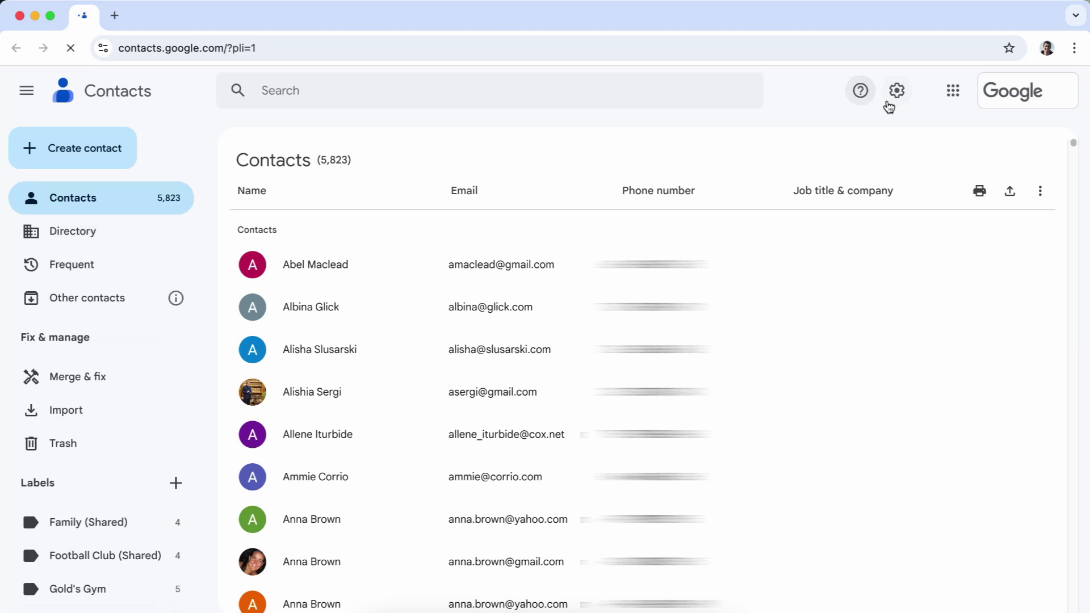
pyautogui.click(581, 386)
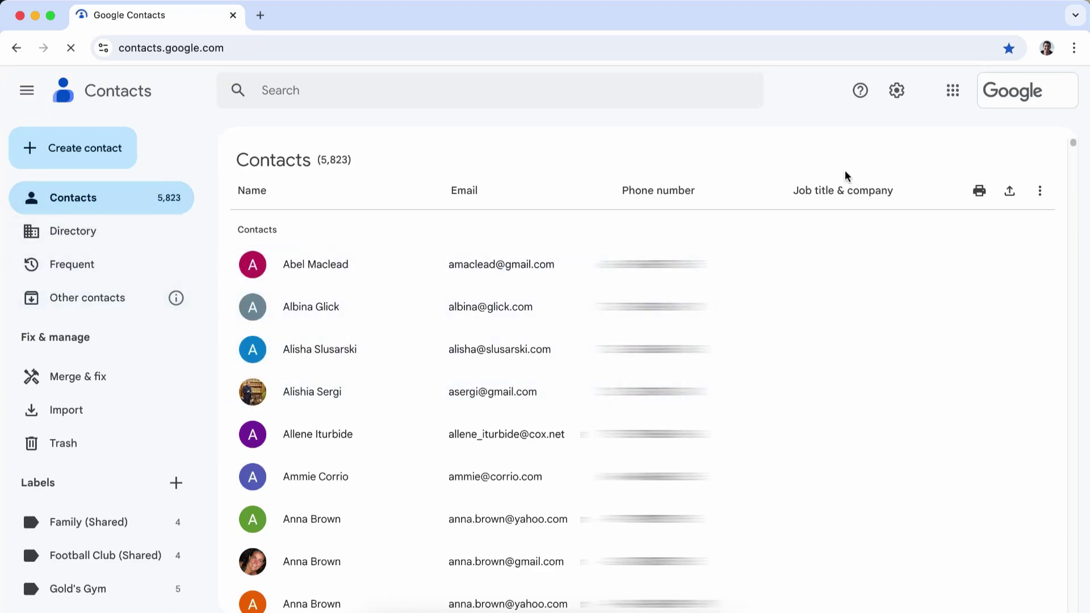
# Invite the colleague, chosen from the name suggestions, as a contacts delegate
pyautogui.click(893, 105)
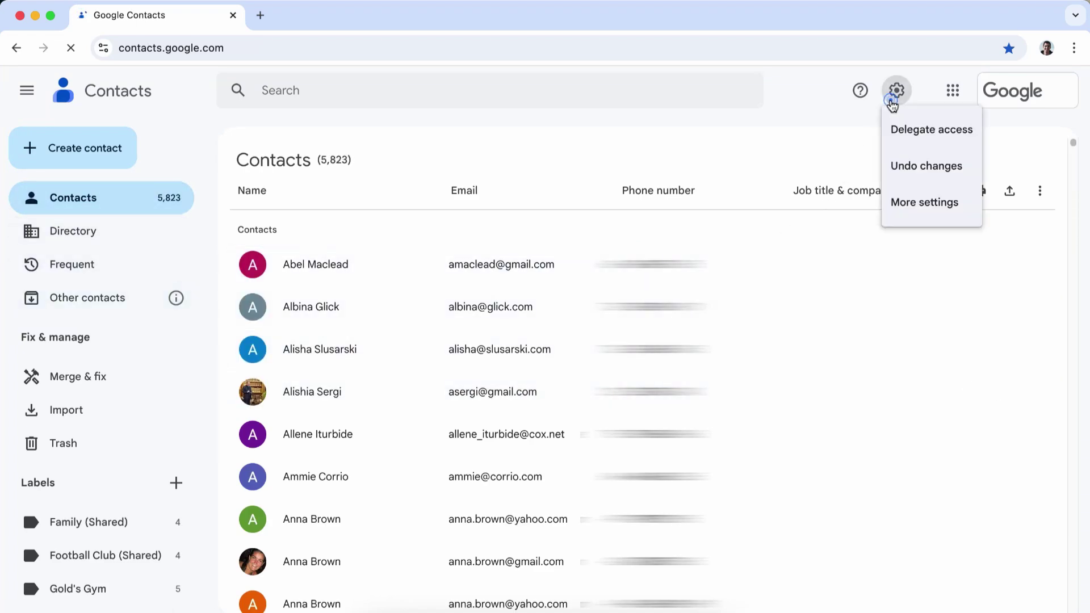
pyautogui.click(915, 138)
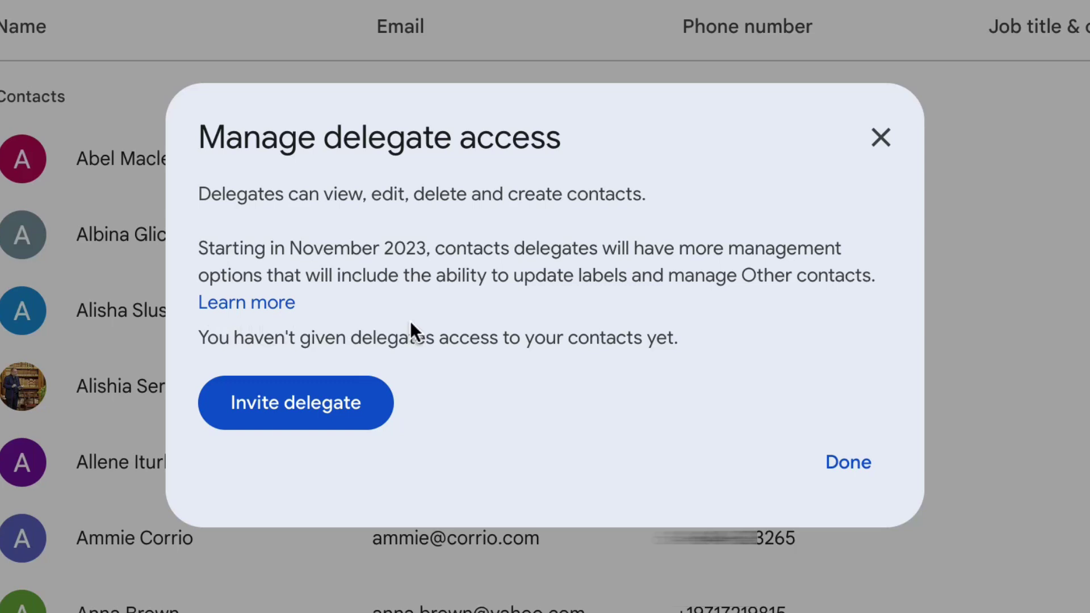
pyautogui.click(318, 403)
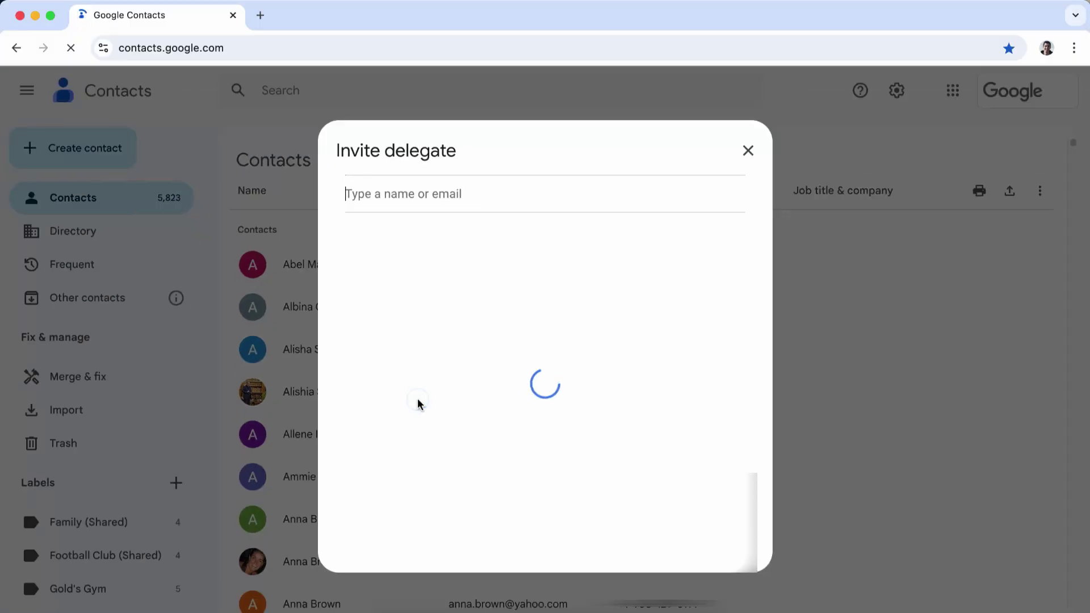
pyautogui.write('je')
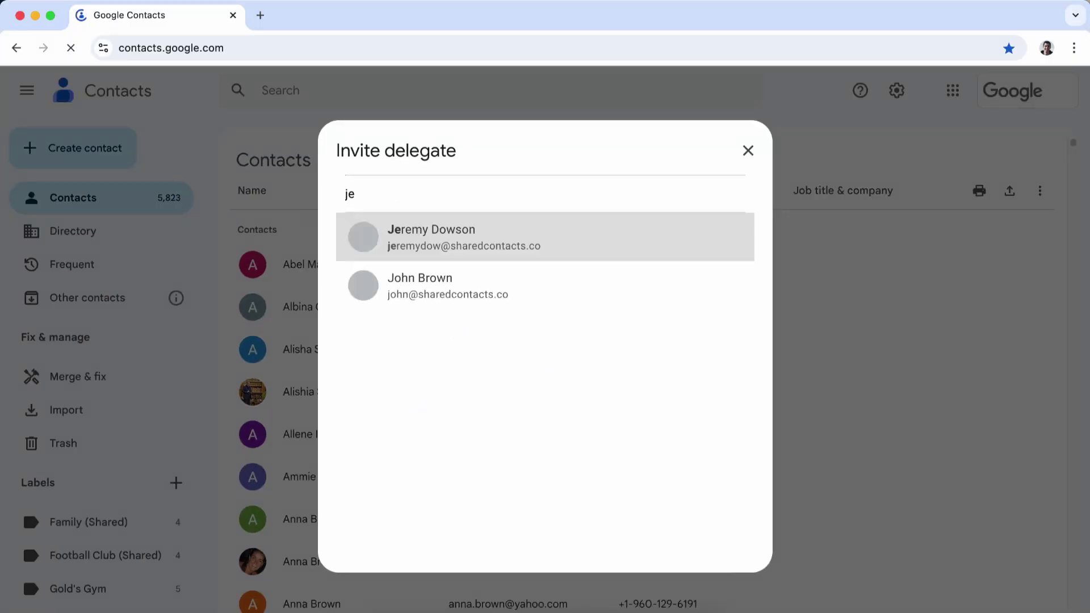
pyautogui.write('remy')
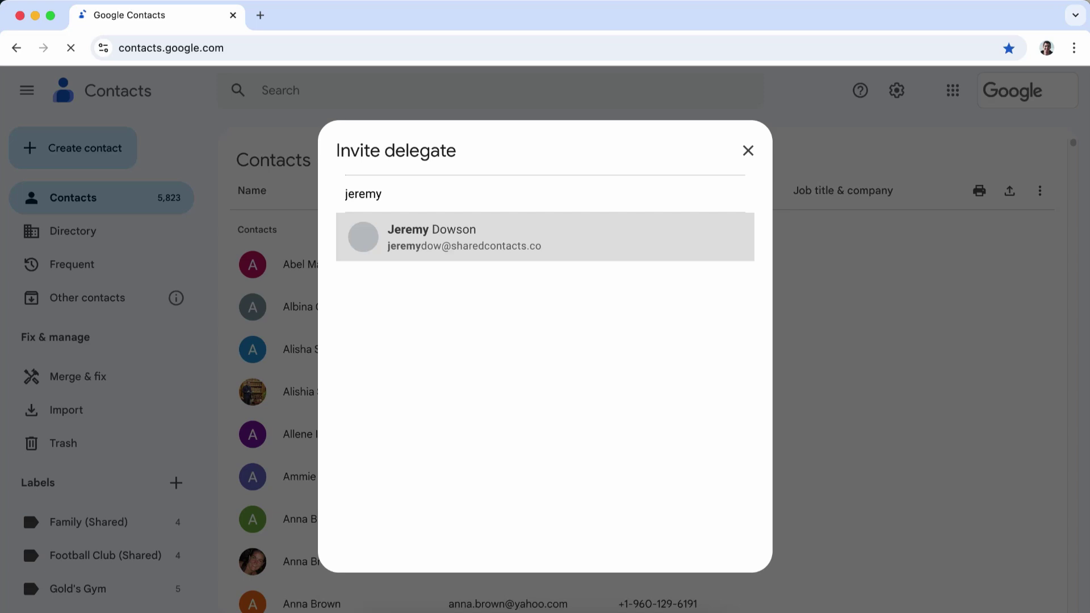
pyautogui.click(485, 259)
pyautogui.click(716, 543)
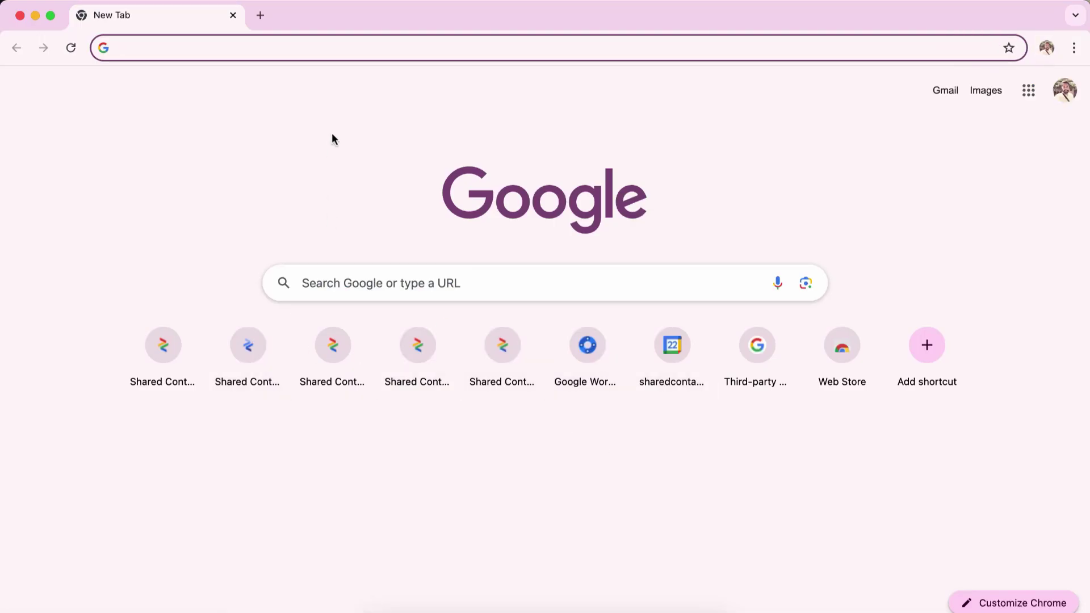
# Load contacts.google.com in the other profile and switch to the delegated account's contacts
pyautogui.write('con')
pyautogui.press('Right')
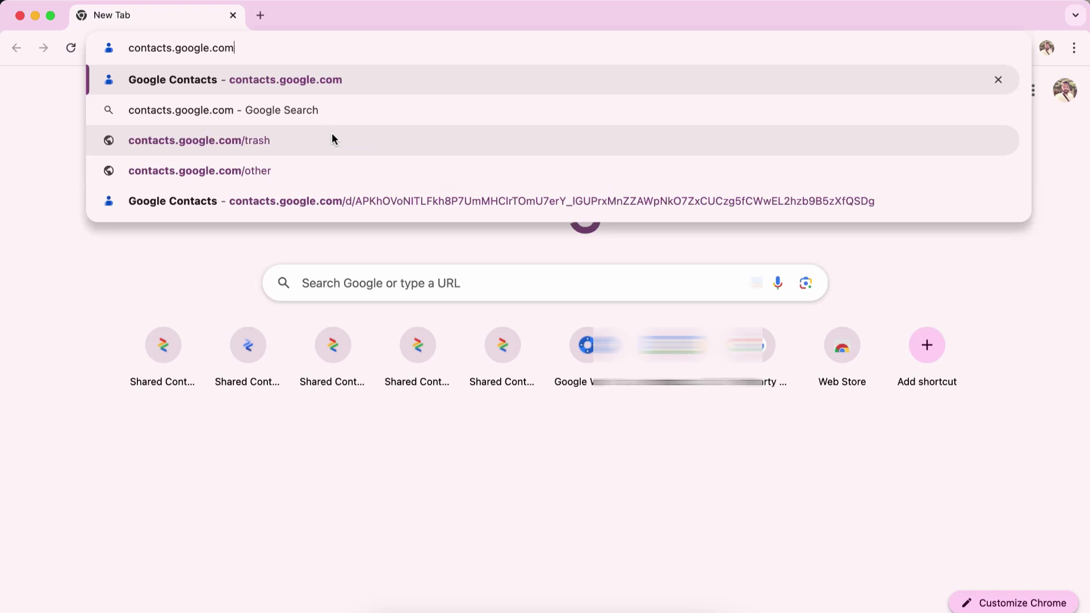
pyautogui.press('Return')
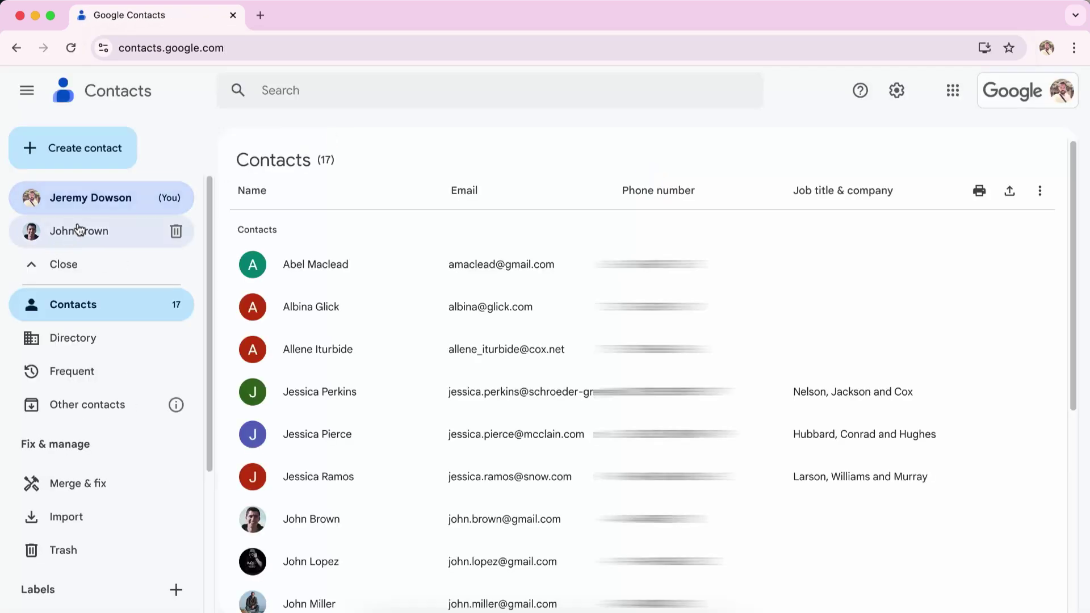
pyautogui.click(93, 233)
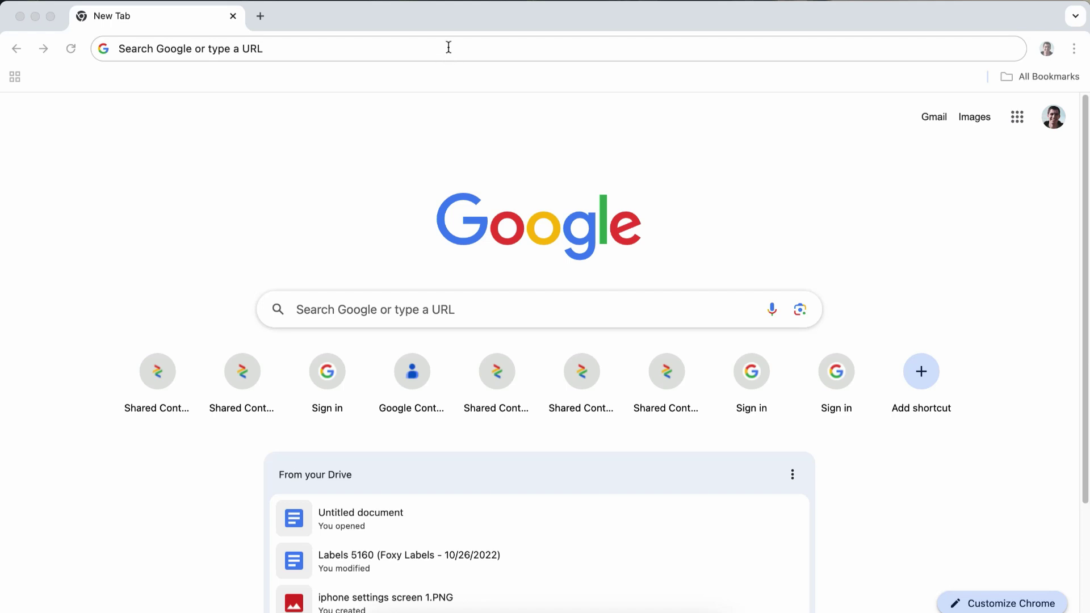
# Go to sharedcontactsmanager.com in the new tab
pyautogui.click(448, 48)
pyautogui.write('sharedcontactsmanager.com')
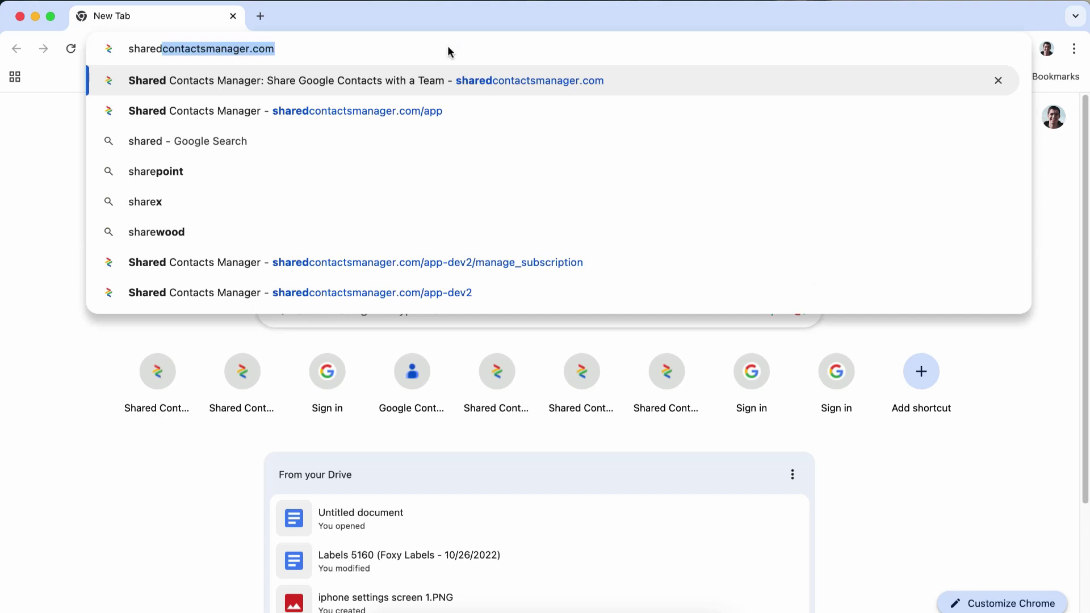
pyautogui.press('Return')
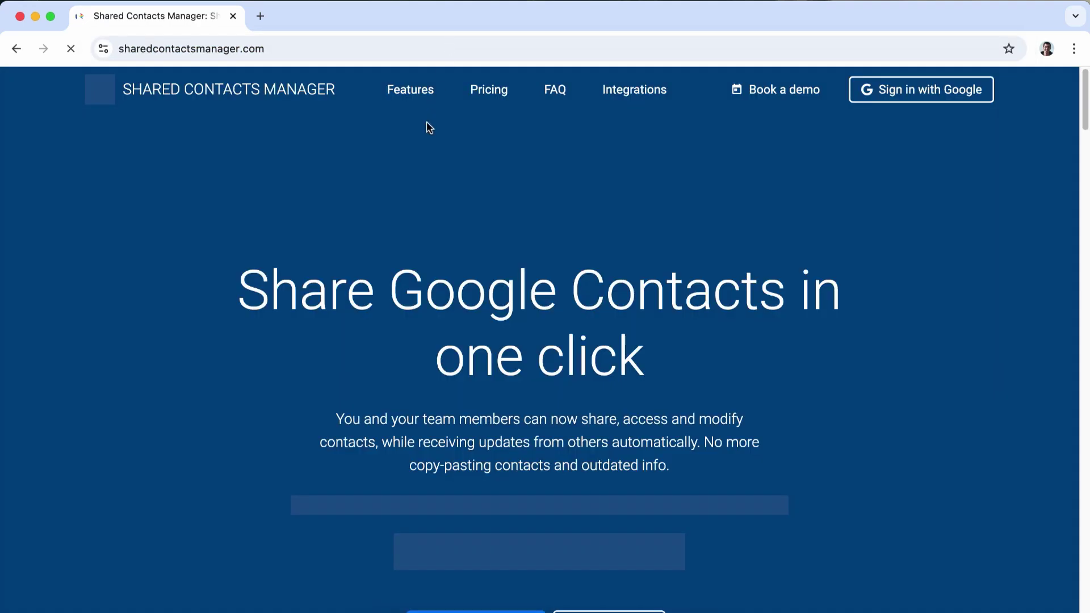
# Scroll through the homepage's how-it-works, features, pricing and FAQ sections
pyautogui.scroll(-4, 455, 181)
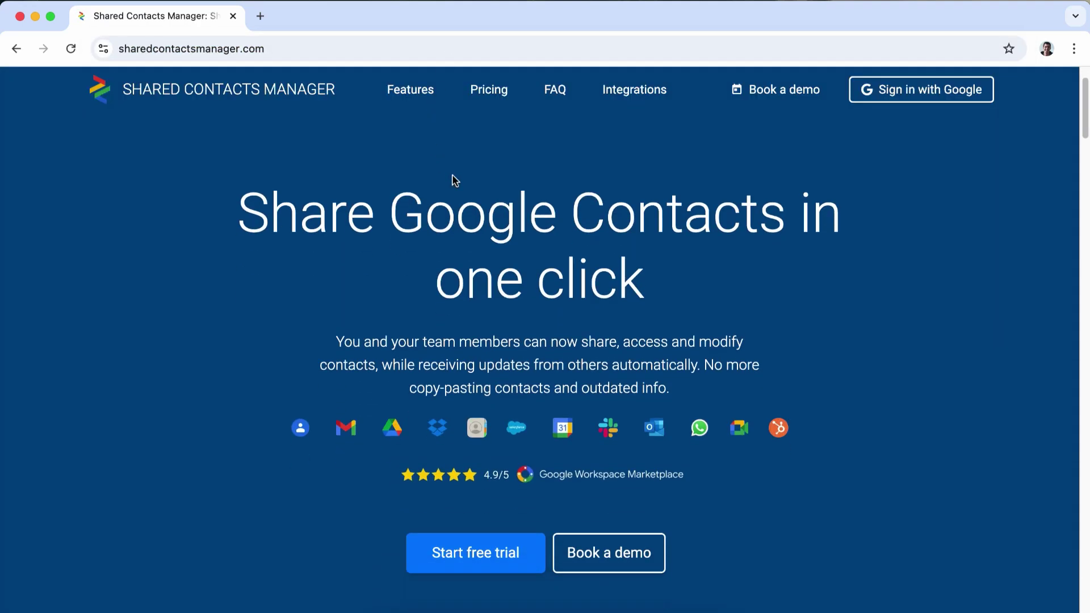
pyautogui.scroll(-7, 453, 176)
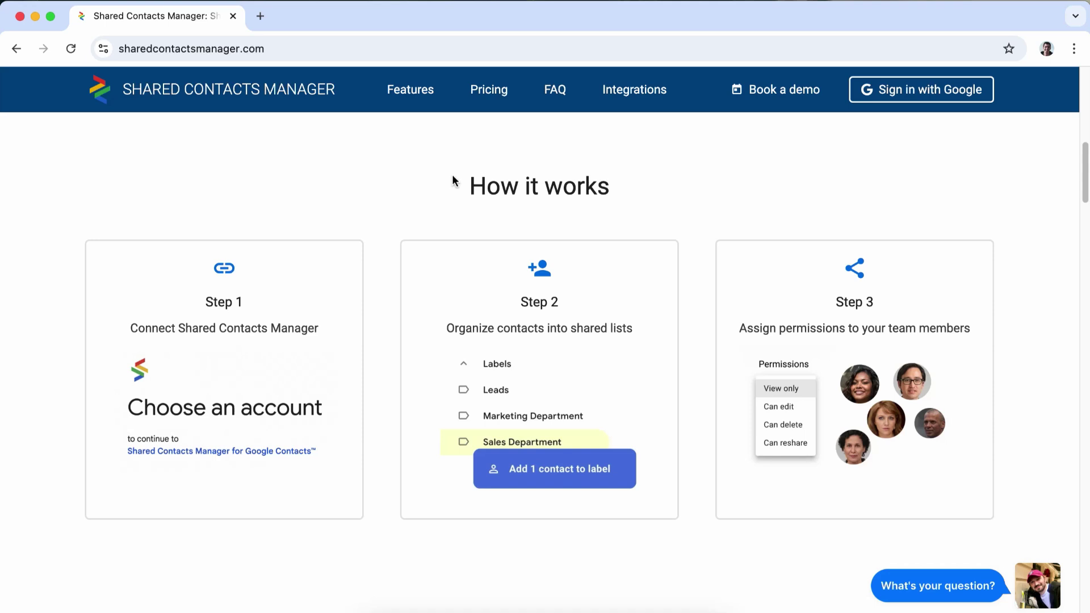
pyautogui.scroll(-7, 453, 176)
pyautogui.scroll(-6, 453, 179)
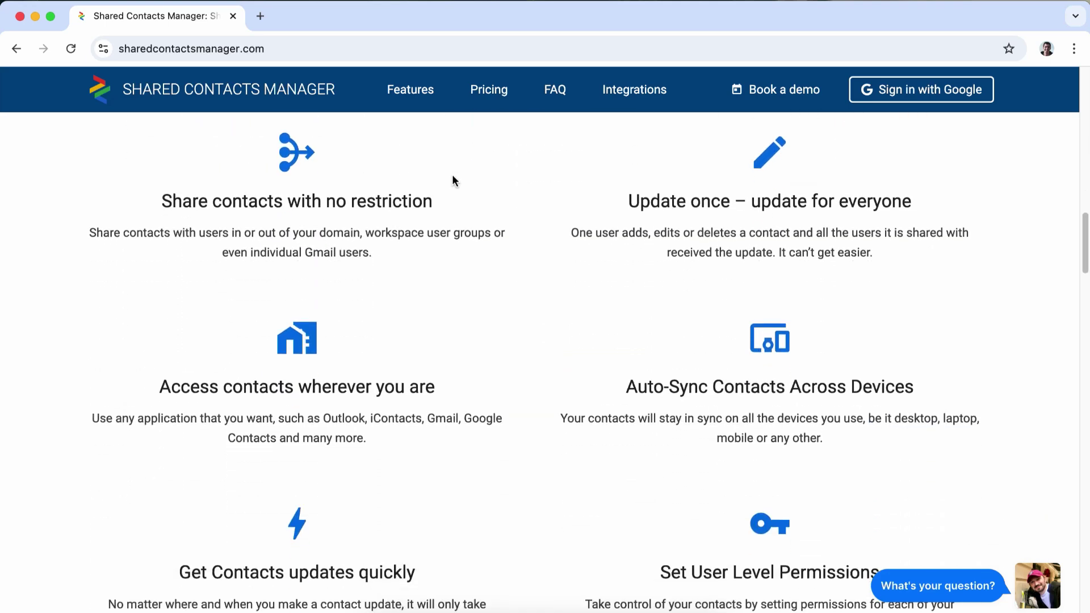
pyautogui.scroll(-1, 438, 208)
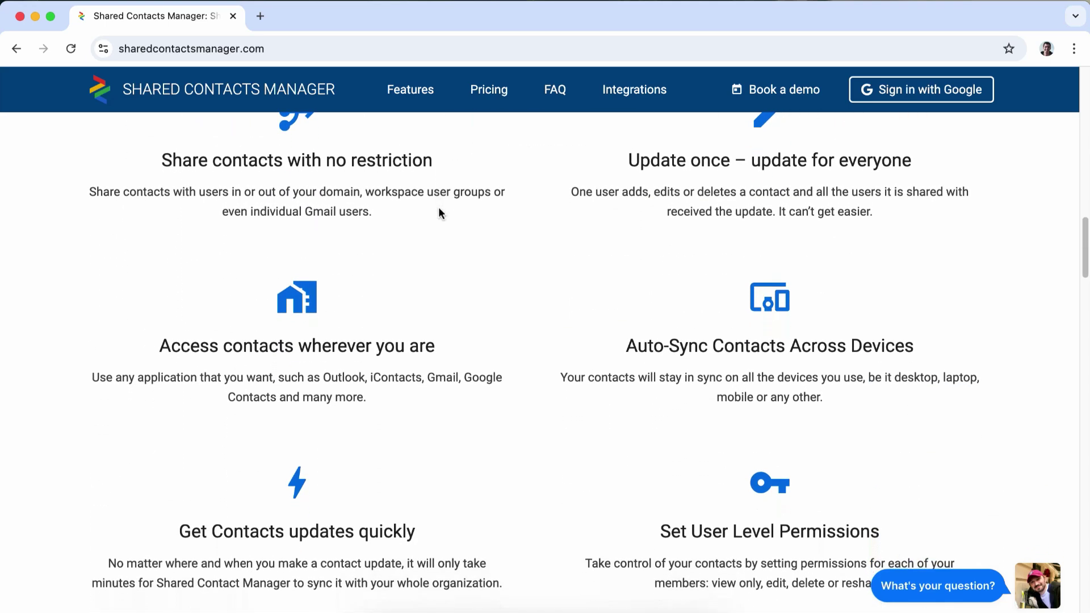
pyautogui.scroll(-5, 440, 213)
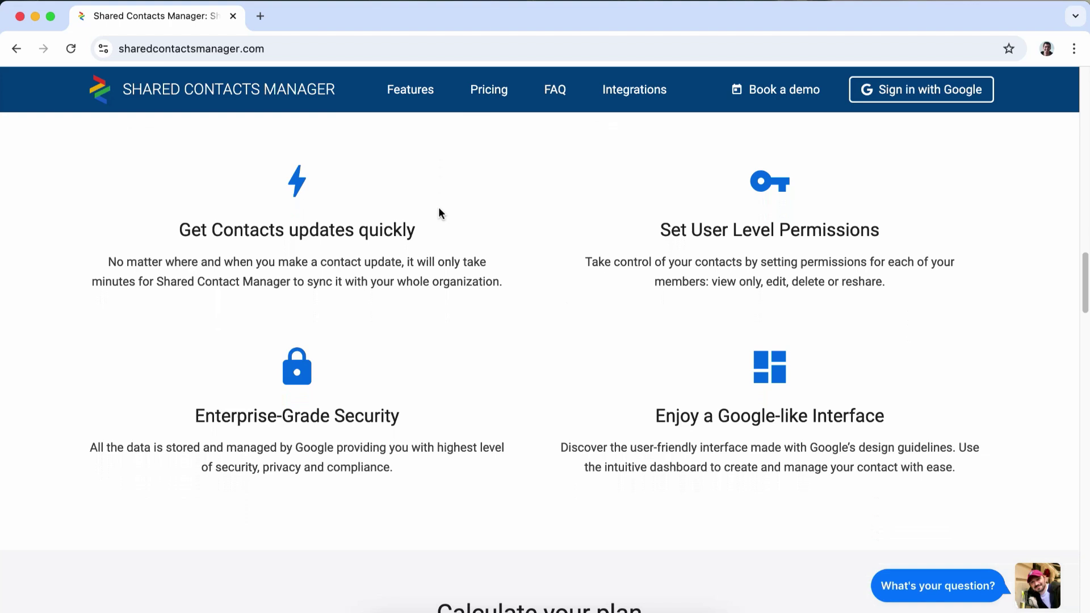
pyautogui.scroll(-9, 440, 213)
pyautogui.scroll(4, 438, 213)
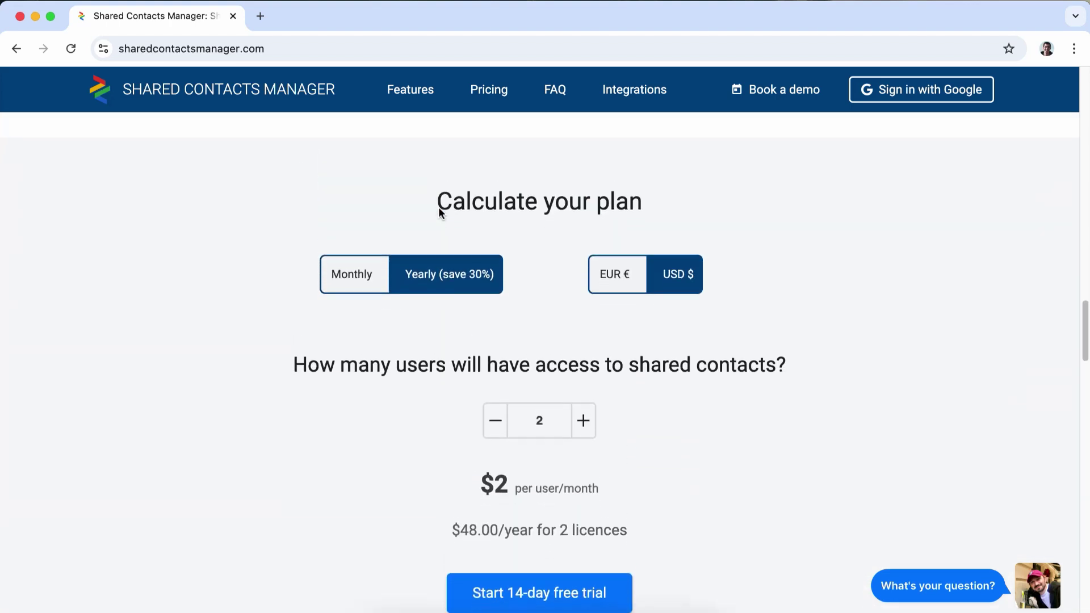
pyautogui.scroll(-10, 440, 216)
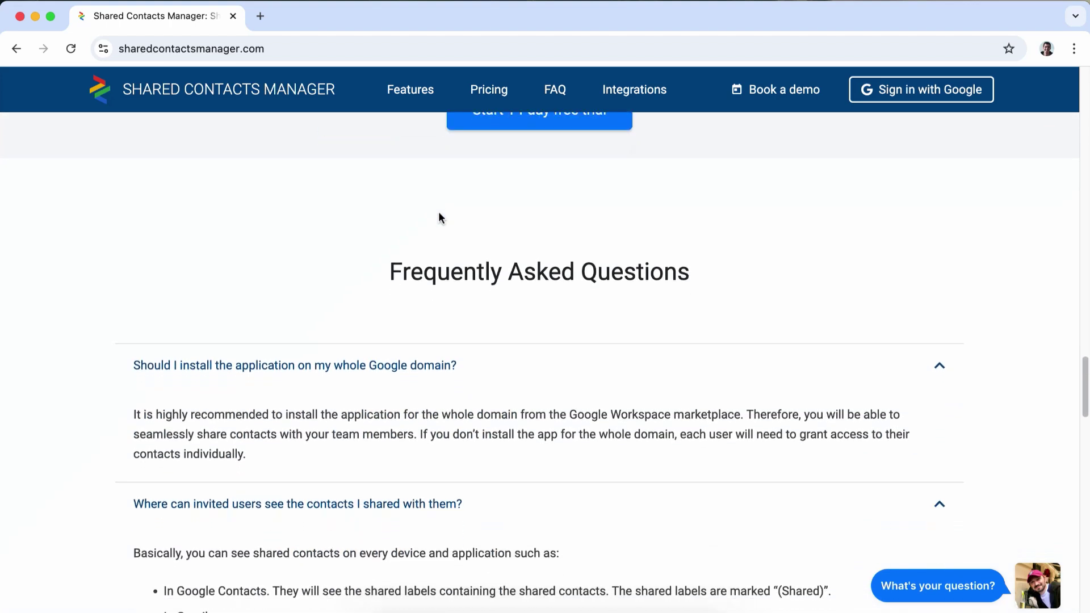
pyautogui.scroll(15, 442, 211)
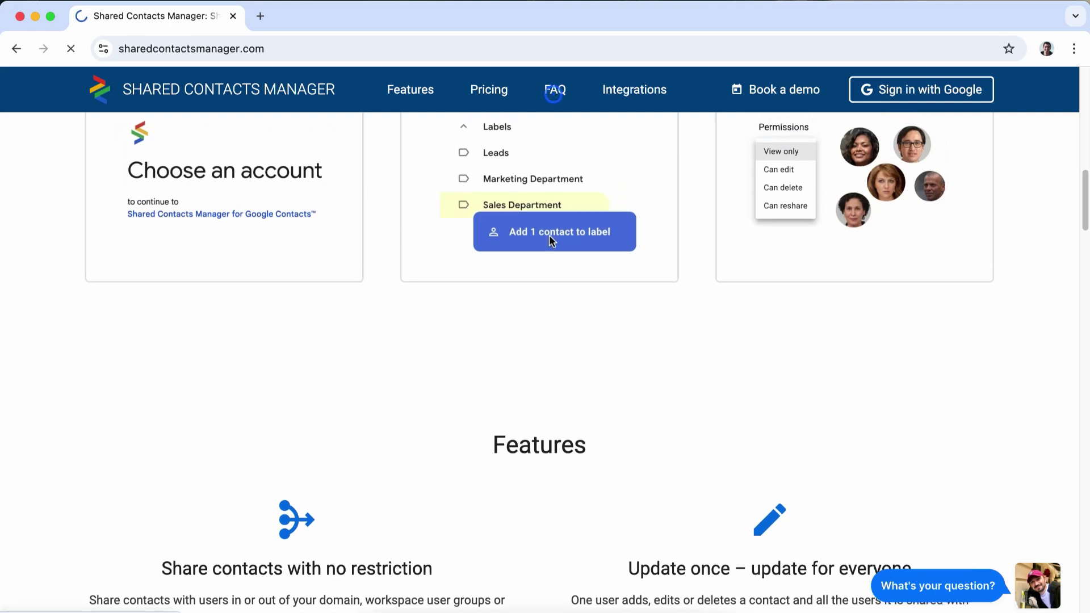
# Browse the FAQ and Integrations pages, then scroll through the Features page
pyautogui.scroll(-12, 546, 267)
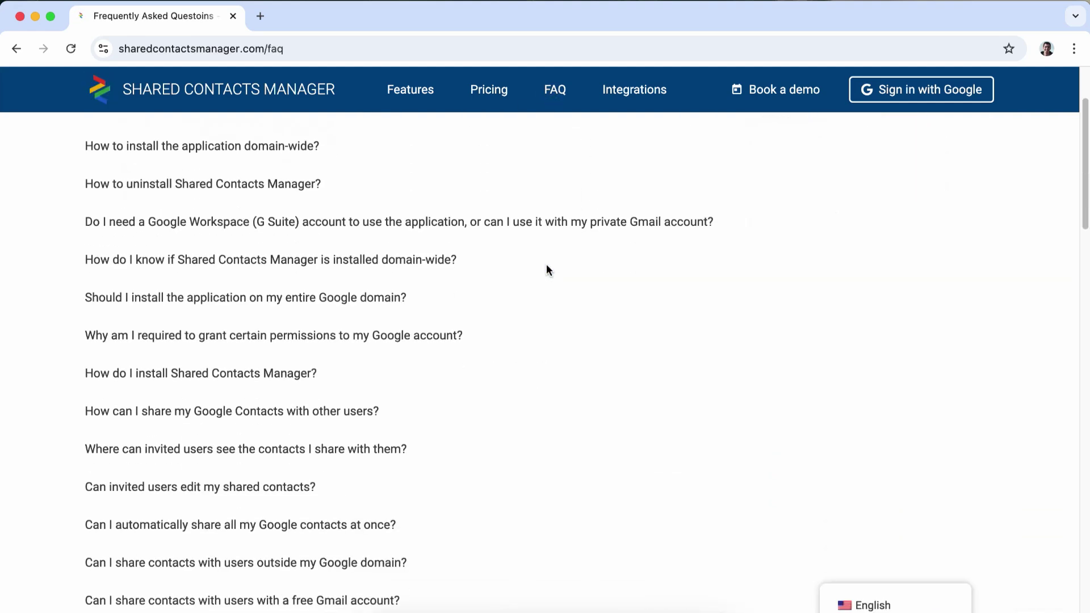
pyautogui.scroll(-13, 547, 266)
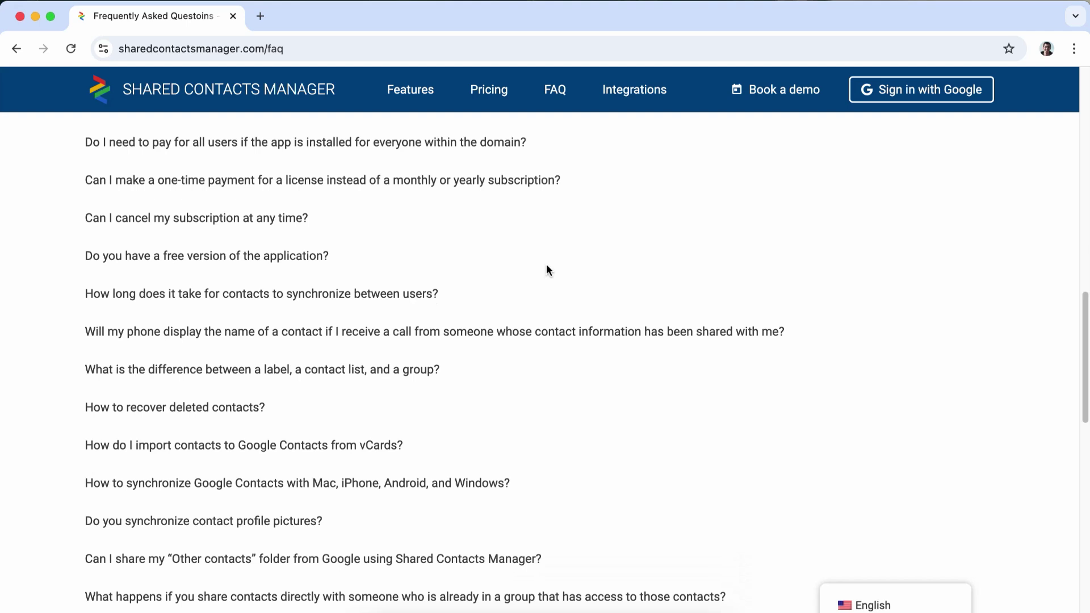
pyautogui.scroll(-4, 546, 267)
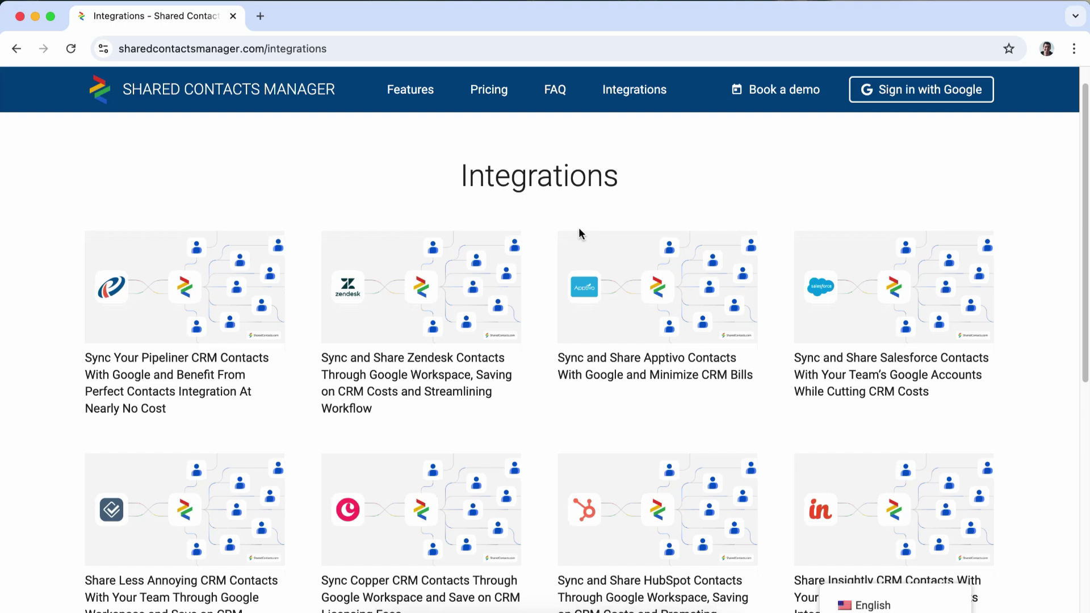
pyautogui.scroll(-2, 579, 232)
pyautogui.scroll(-3, 578, 227)
pyautogui.scroll(5, 578, 227)
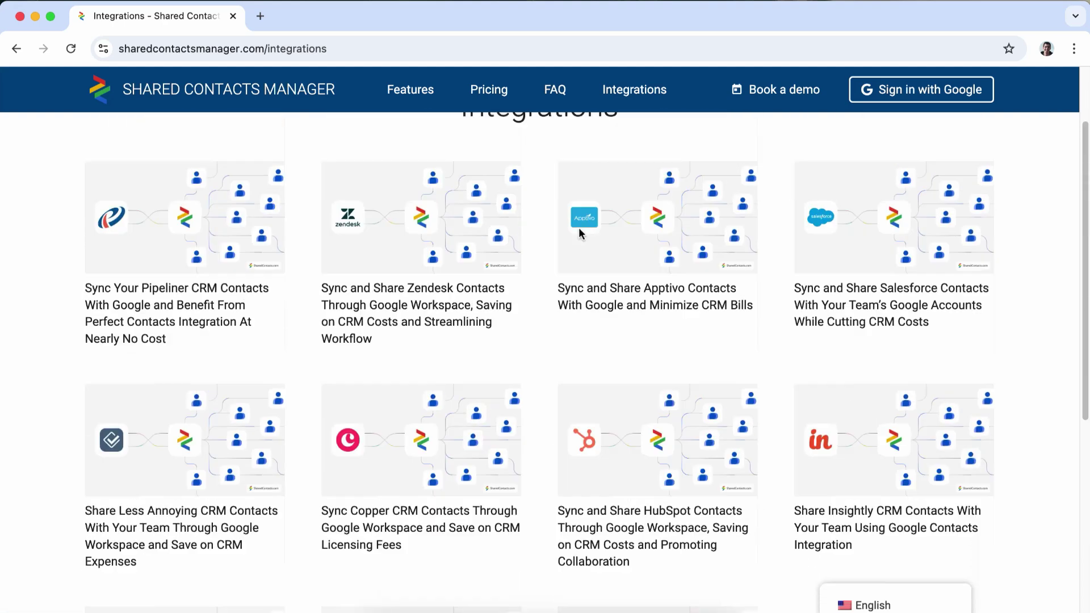
pyautogui.click(404, 91)
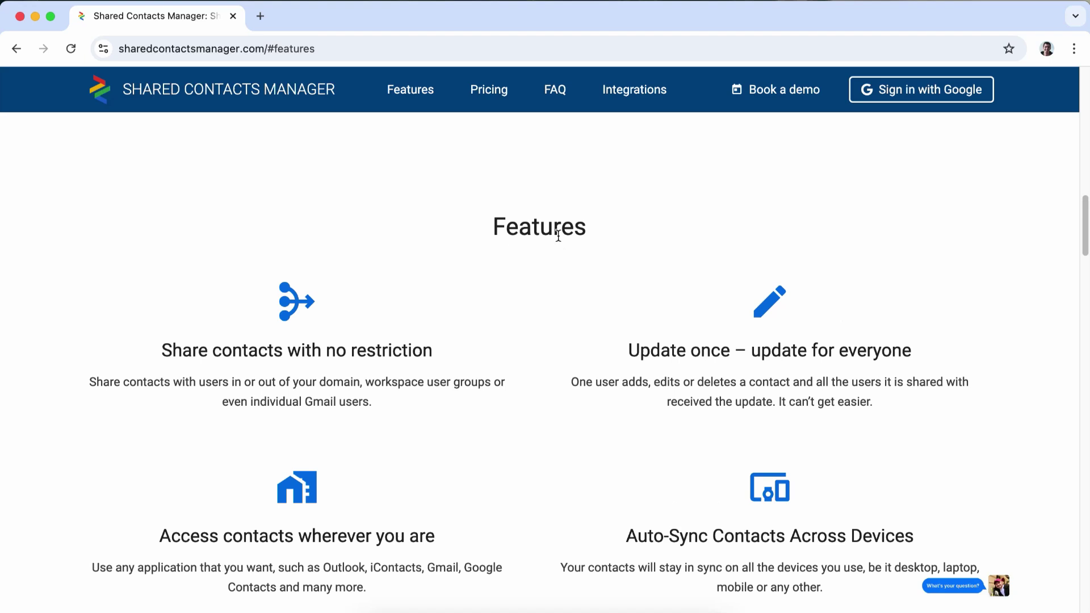
pyautogui.scroll(-8, 558, 235)
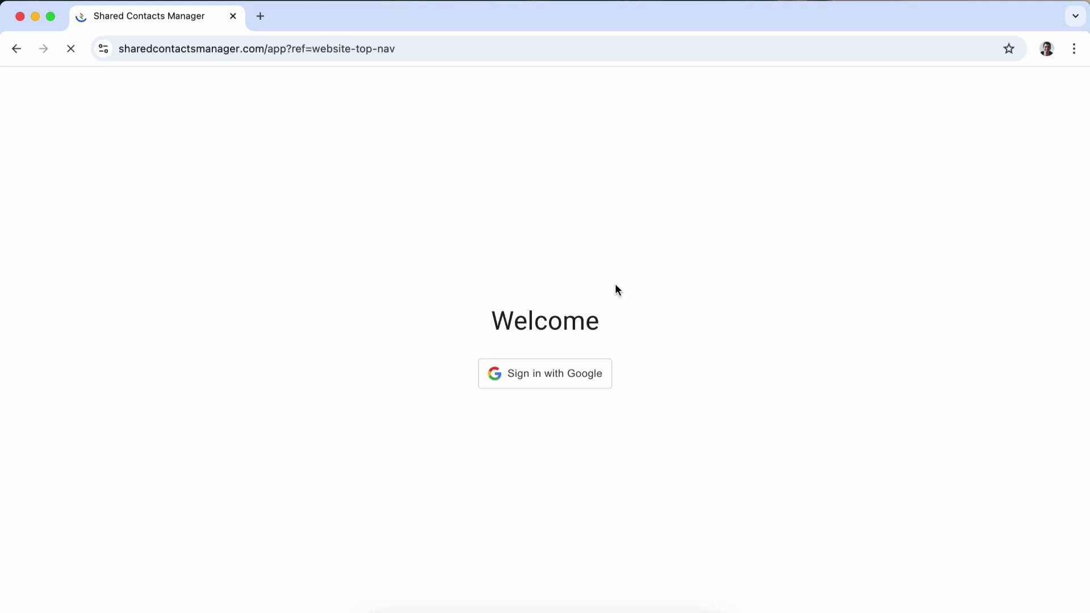
# Sign in with Google, then open the HR label and the Gold's Gym label
pyautogui.click(573, 377)
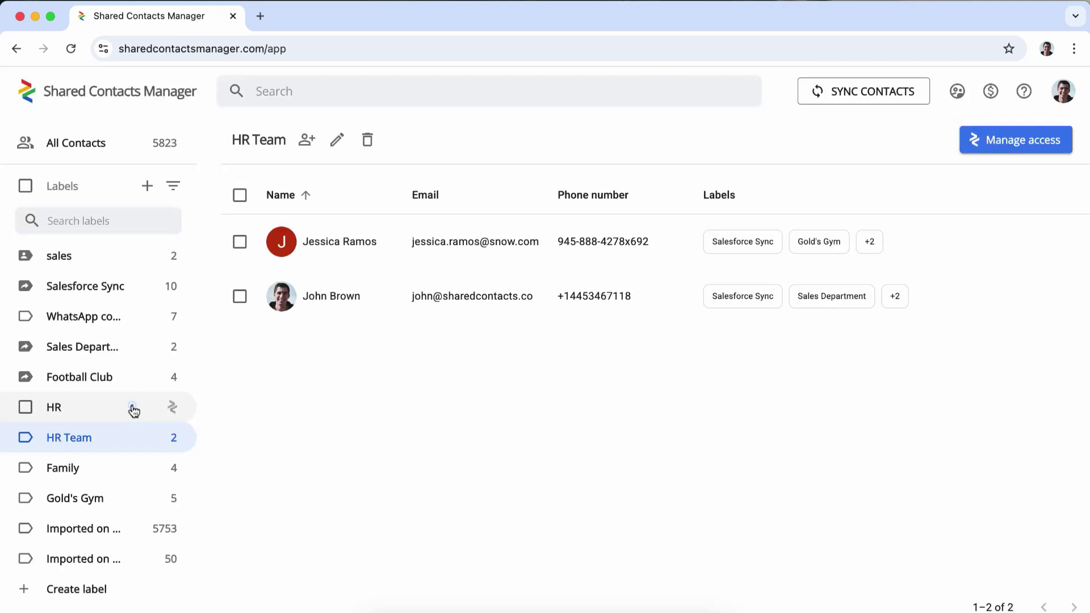
pyautogui.click(134, 408)
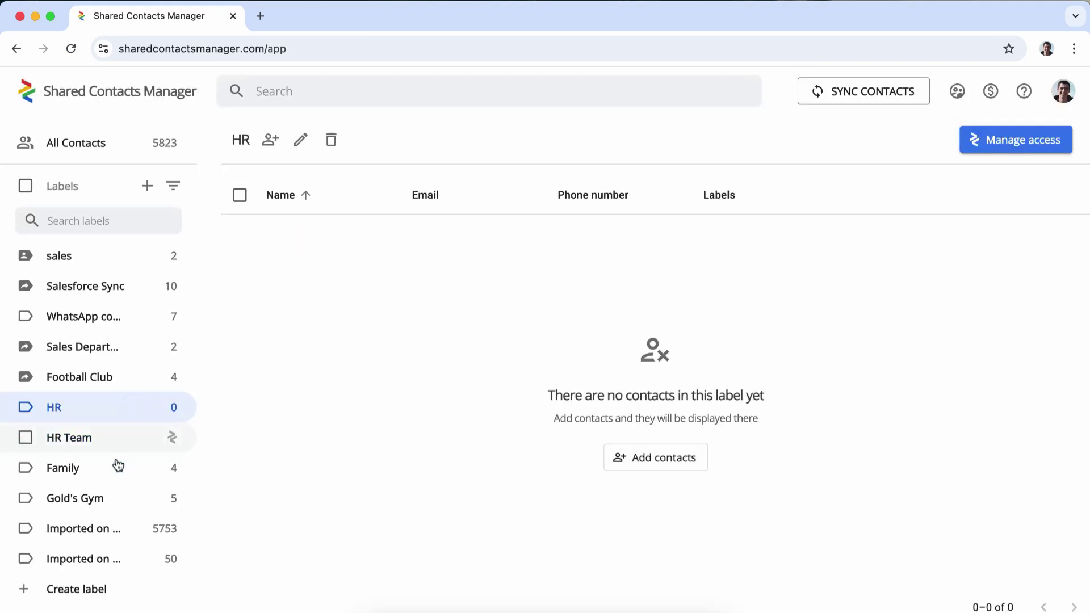
pyautogui.click(113, 498)
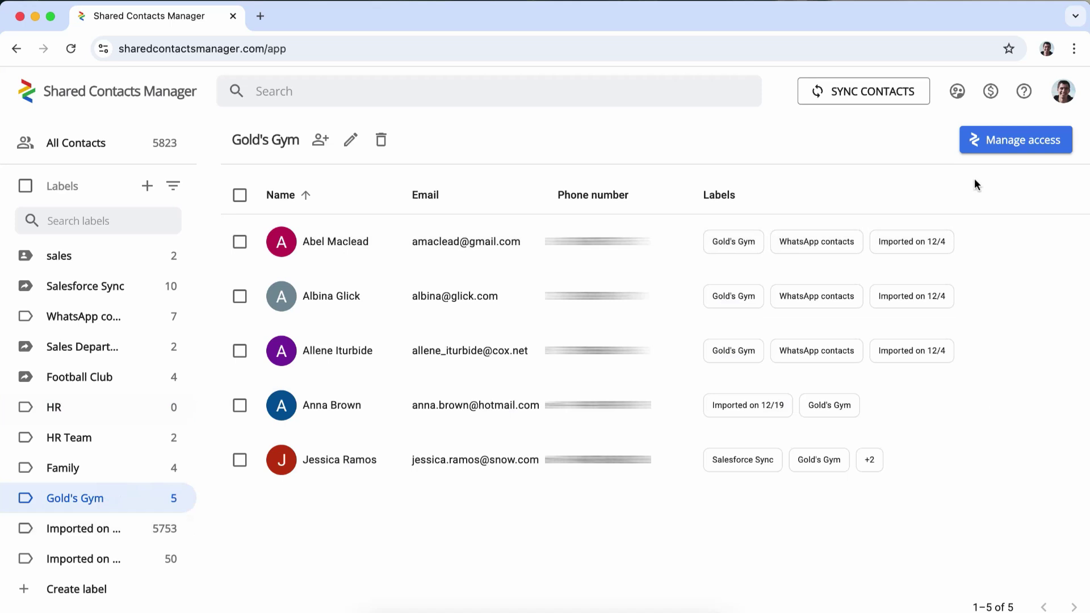
# Via Manage access, add the colleague with Can reshare permission, share the label, and close
pyautogui.click(993, 146)
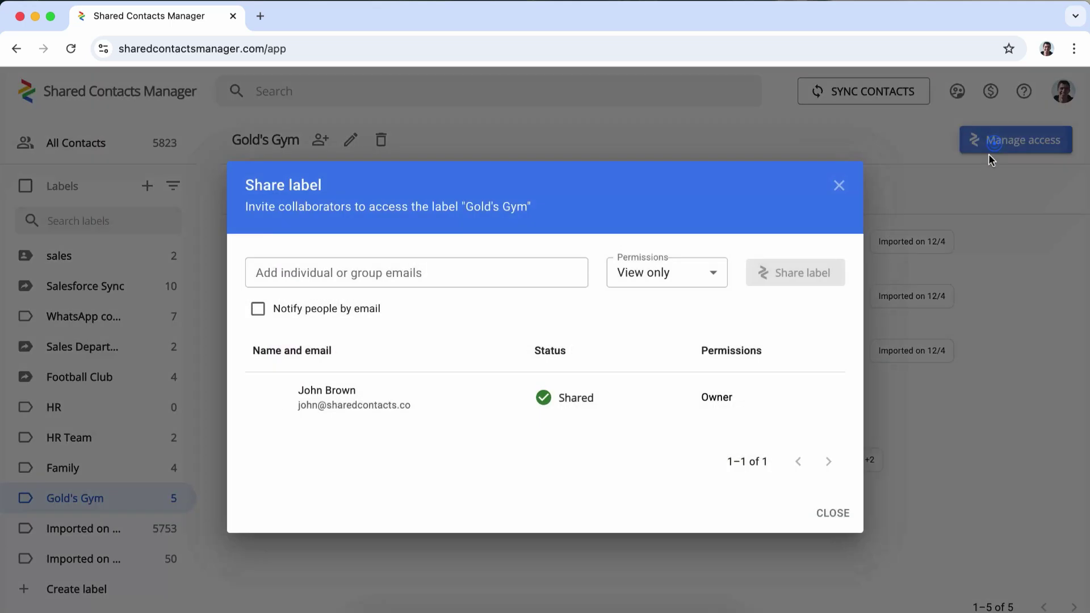
pyautogui.click(465, 273)
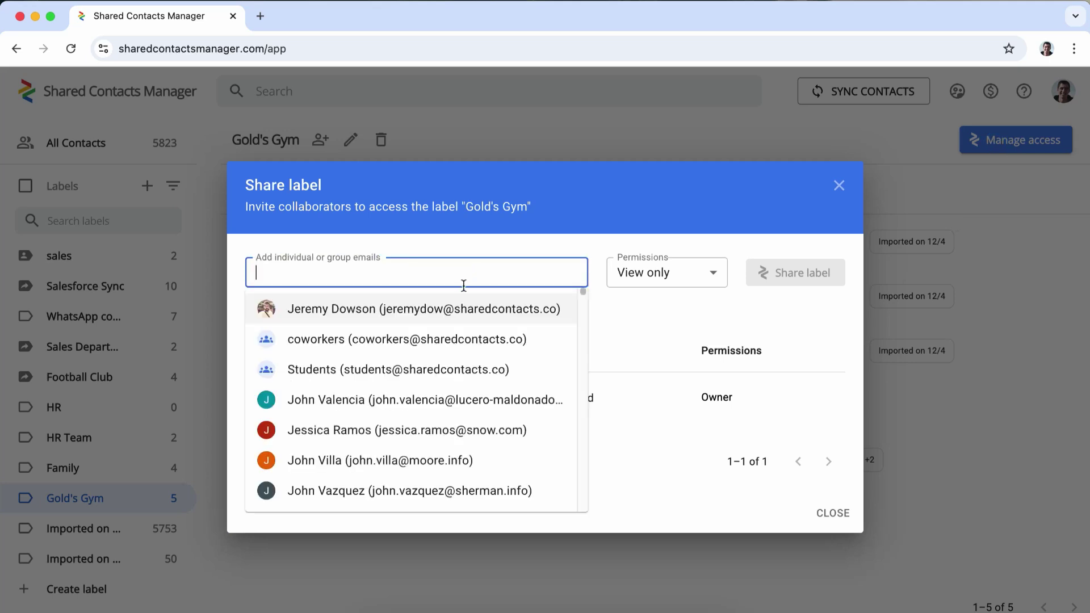
pyautogui.click(464, 308)
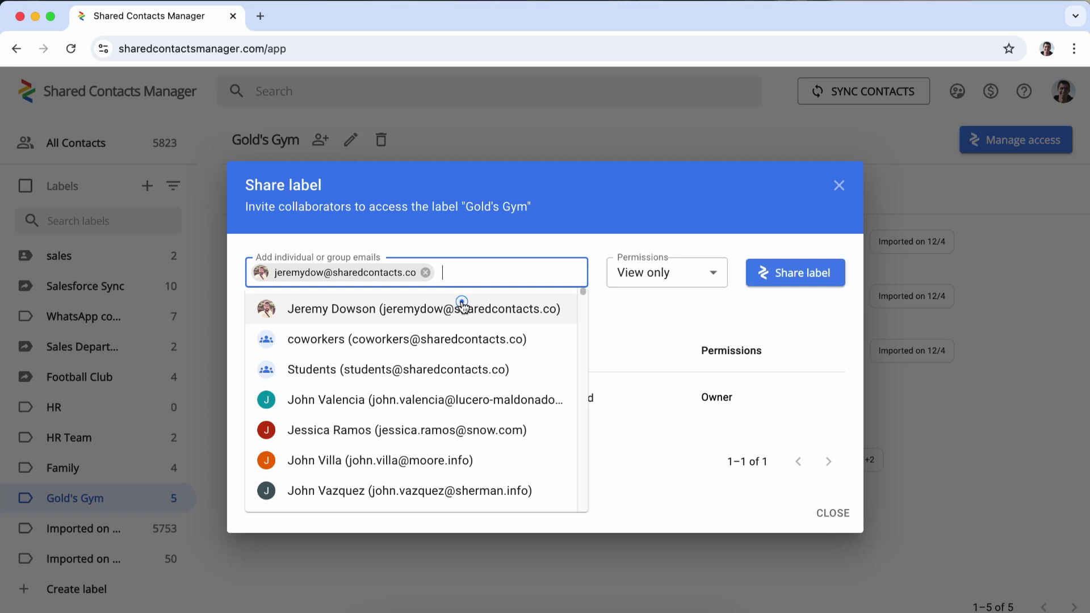
pyautogui.click(662, 273)
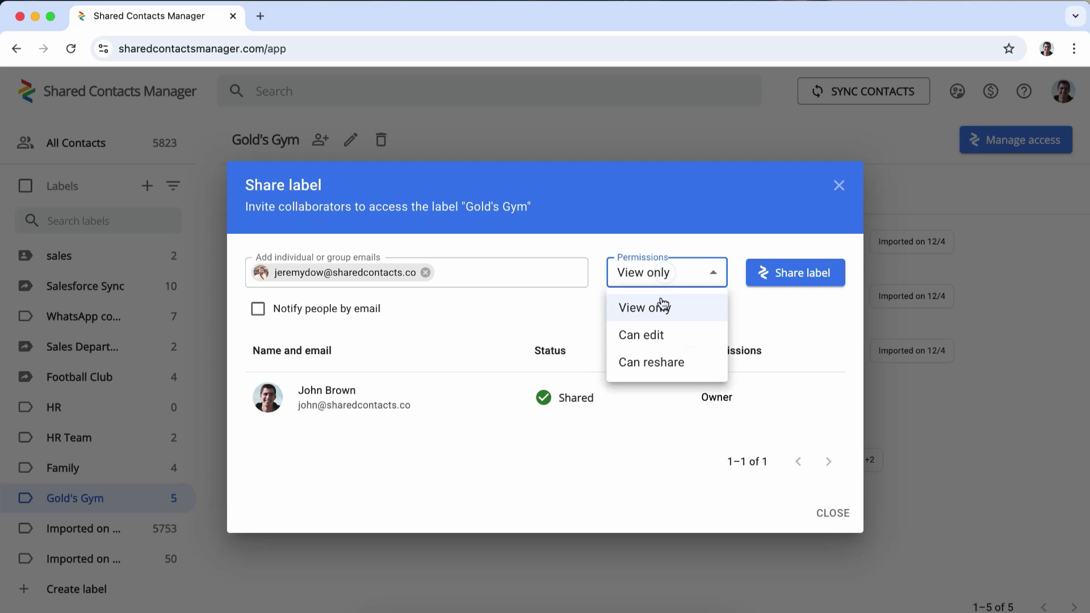
pyautogui.click(653, 361)
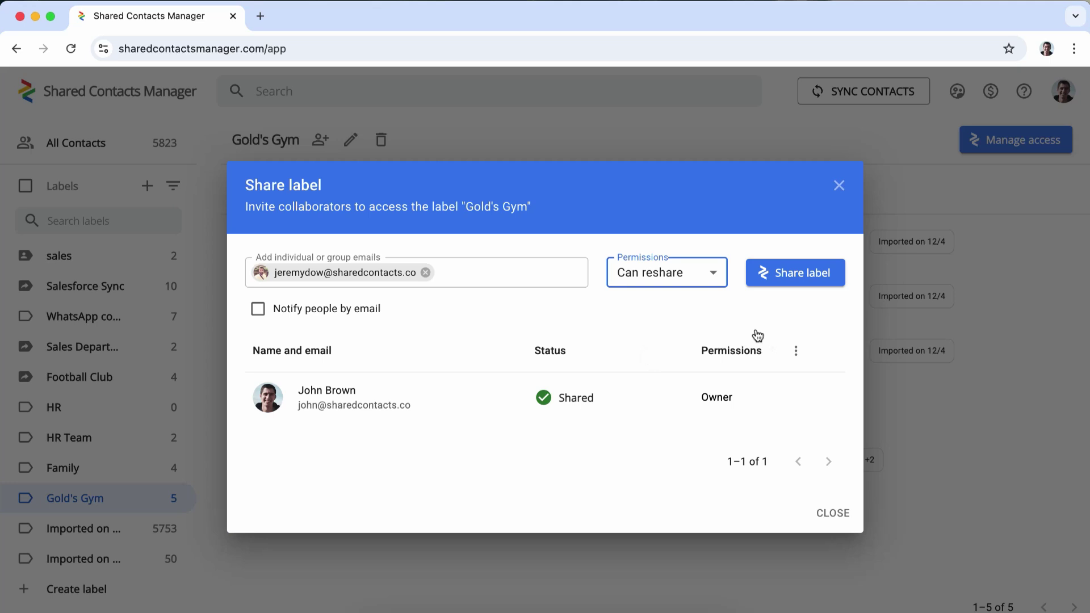
pyautogui.click(831, 278)
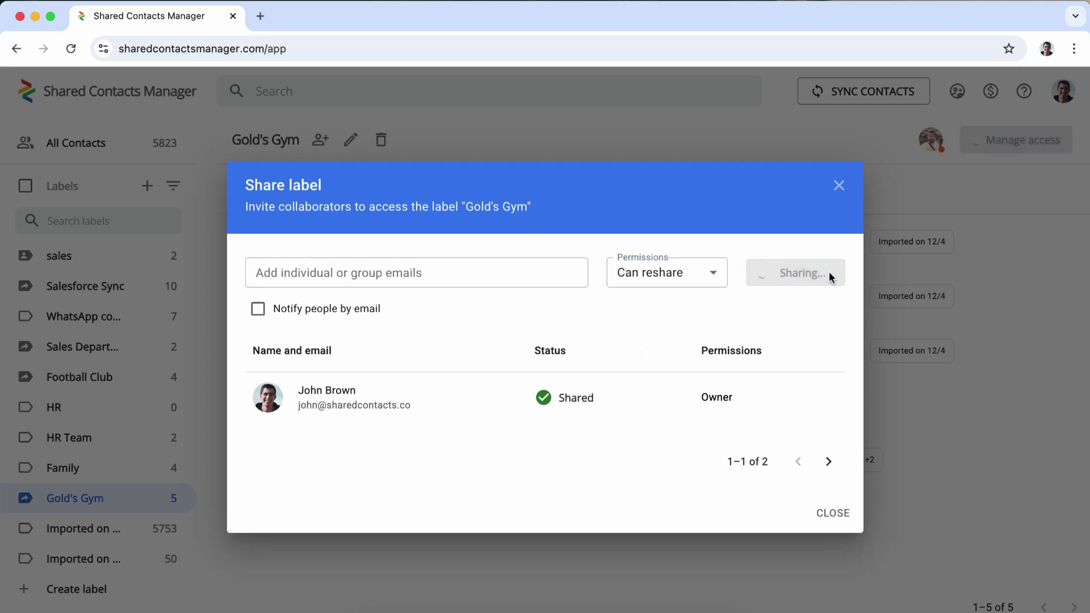
pyautogui.click(828, 462)
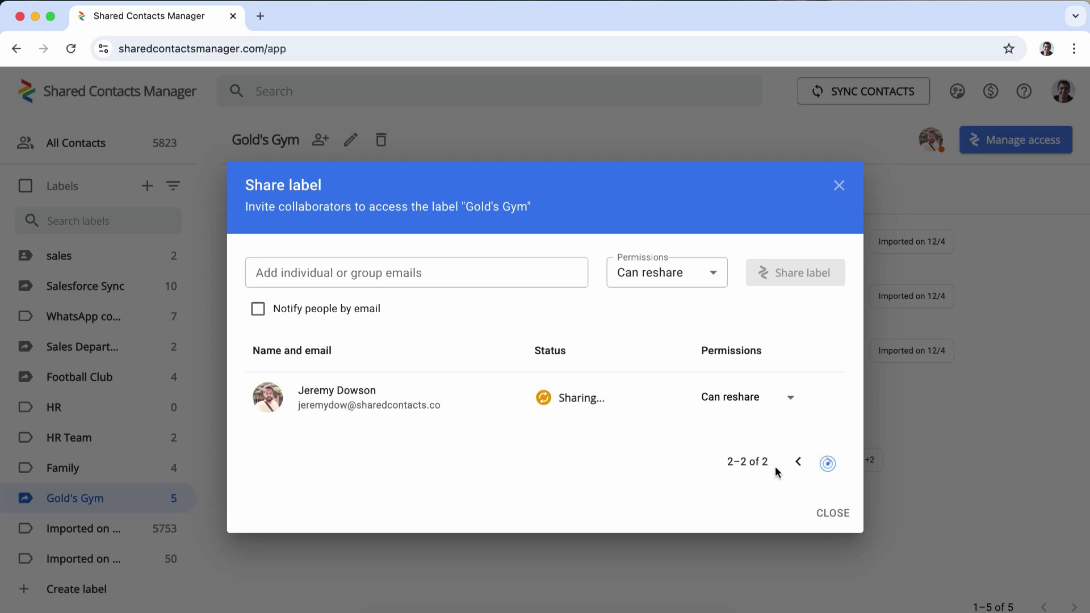
pyautogui.click(839, 186)
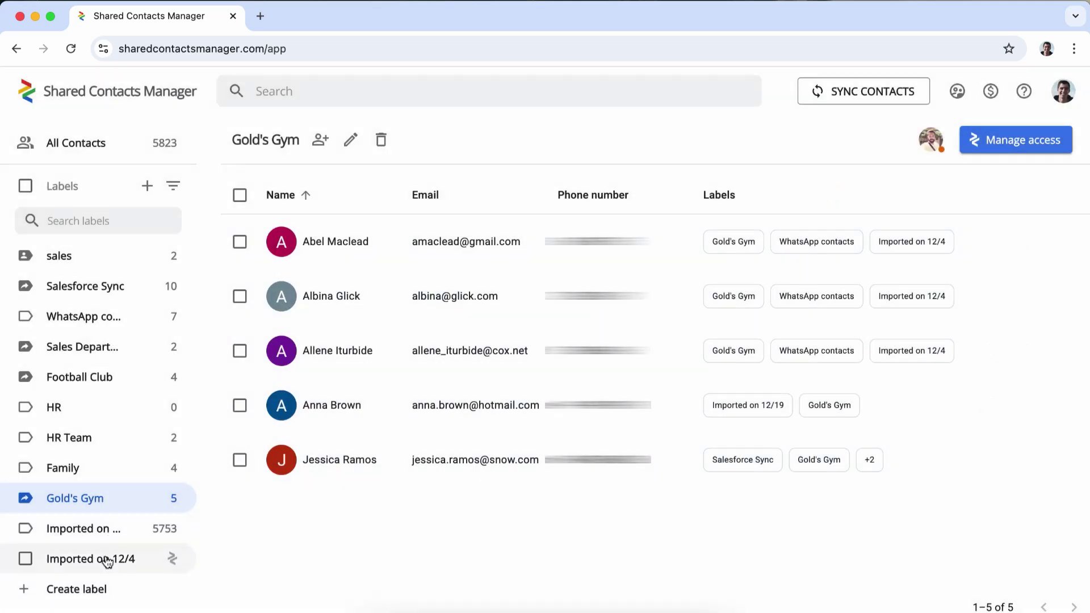
# Open the Imported on 12/4 label and share it with the colleague as View only
pyautogui.click(106, 560)
pyautogui.click(979, 140)
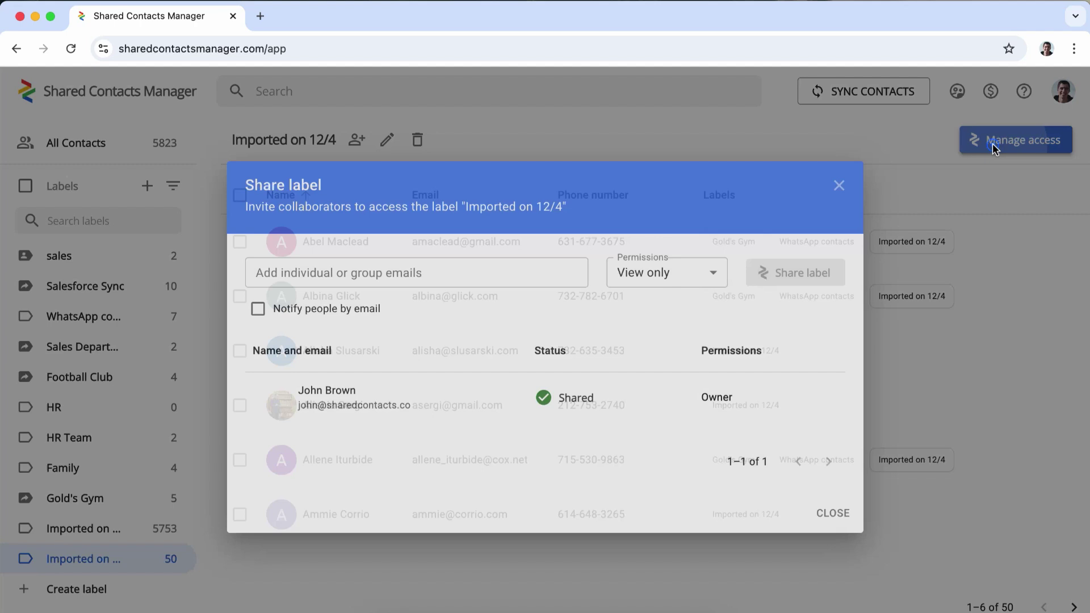
pyautogui.click(450, 273)
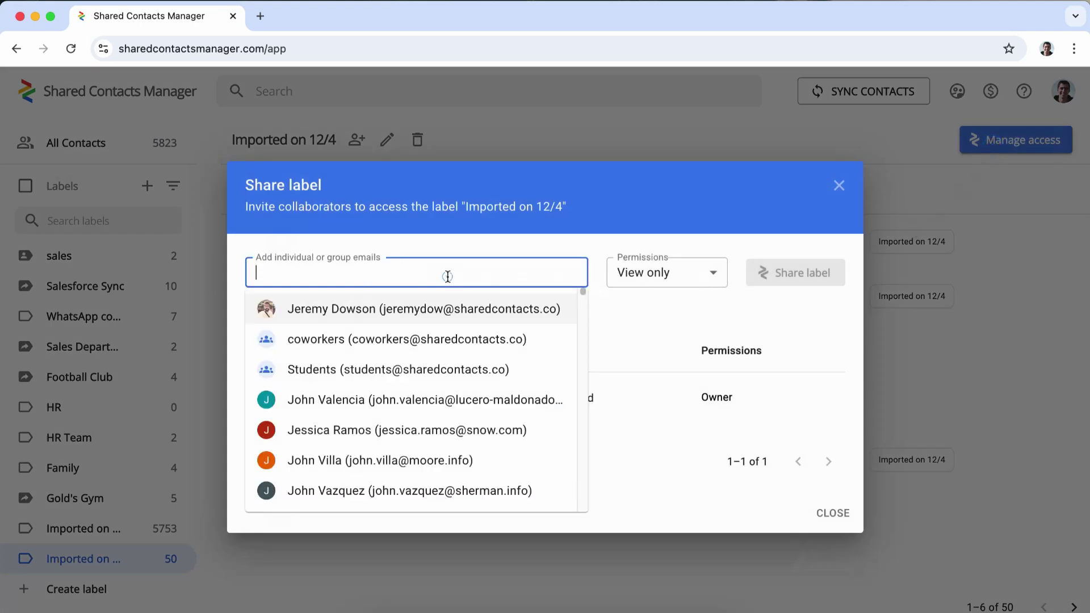
pyautogui.click(441, 309)
pyautogui.click(682, 269)
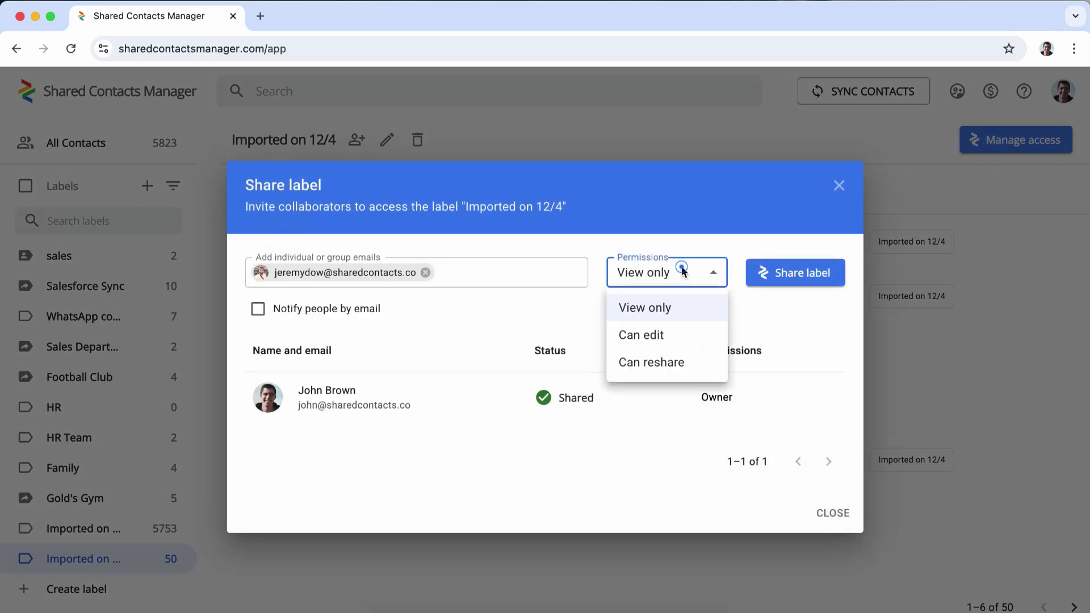
pyautogui.click(641, 314)
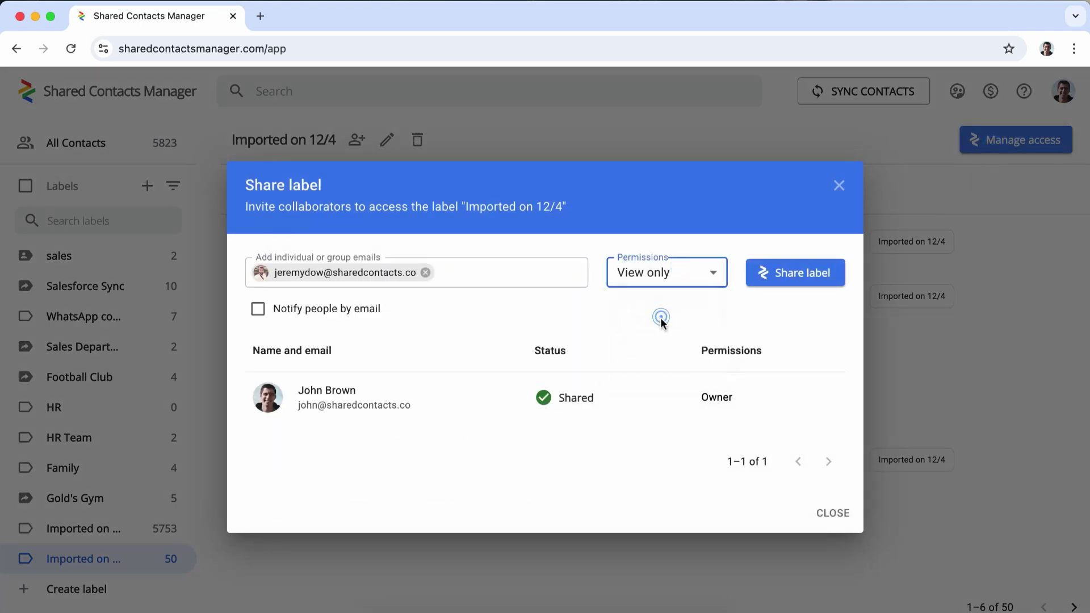
pyautogui.click(806, 274)
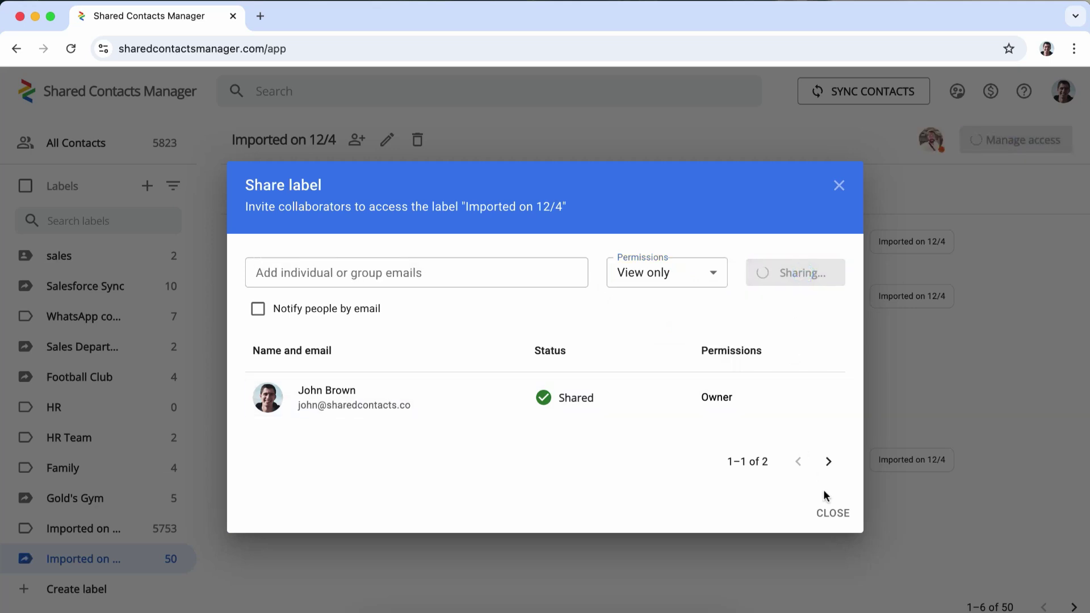
pyautogui.click(829, 462)
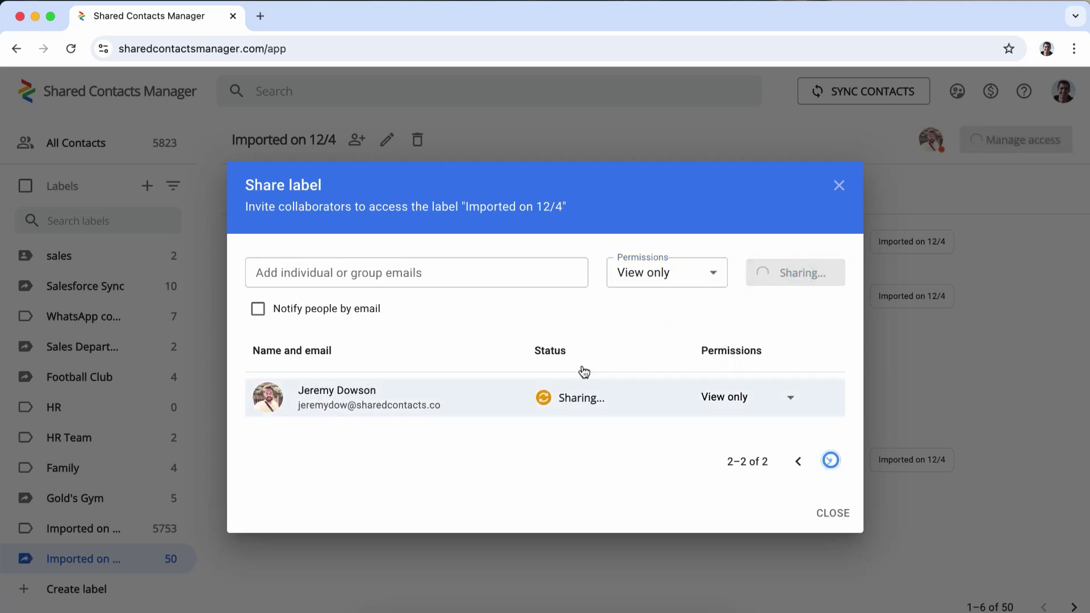
pyautogui.click(830, 514)
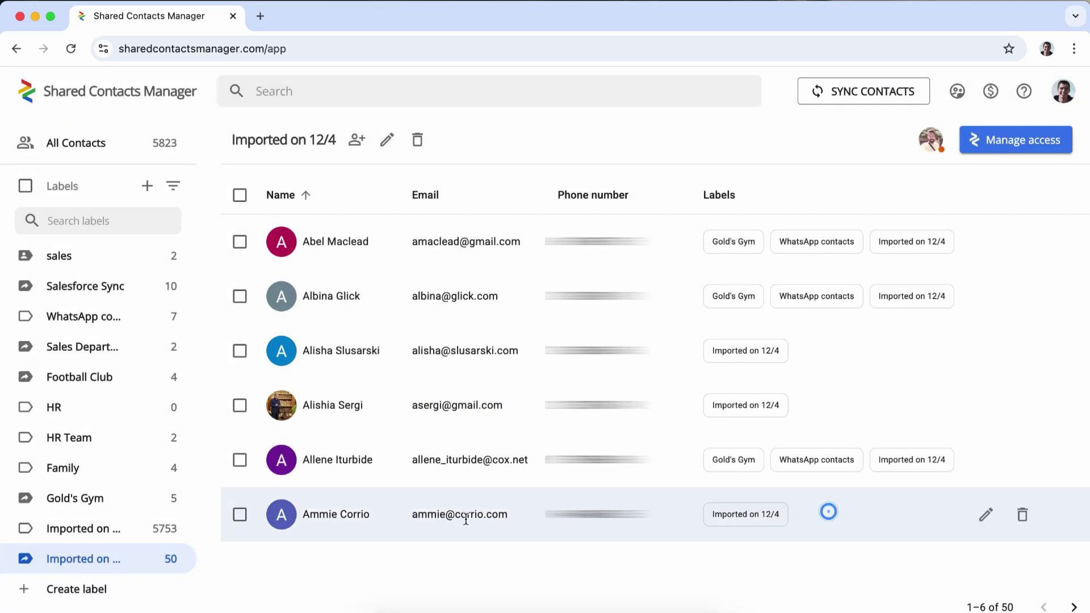
# Switch back to the Gold's Gym label's contact list
pyautogui.click(130, 496)
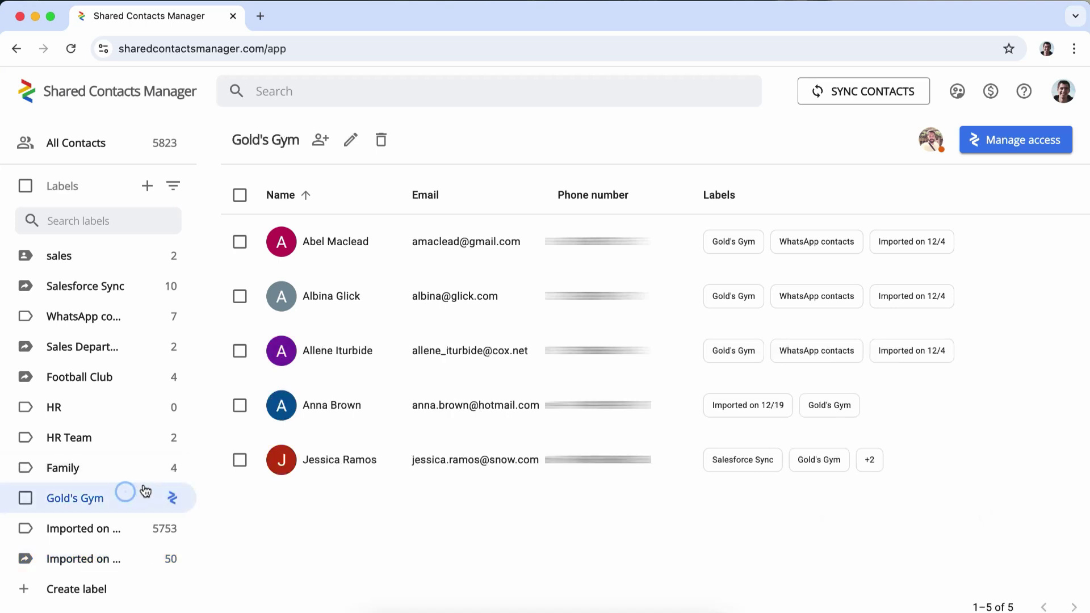
pyautogui.click(109, 562)
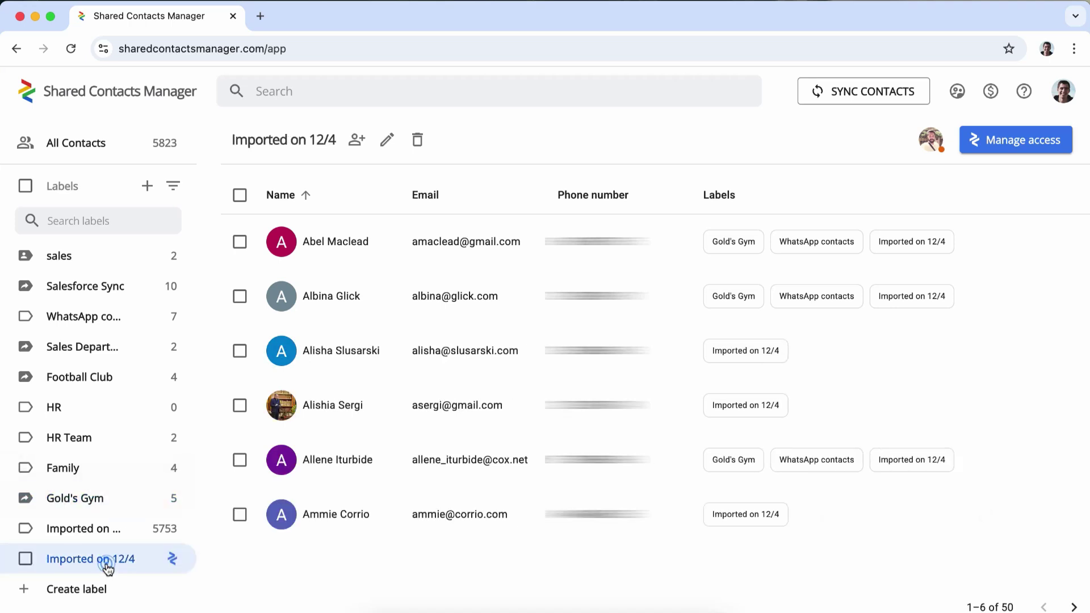
pyautogui.click(114, 511)
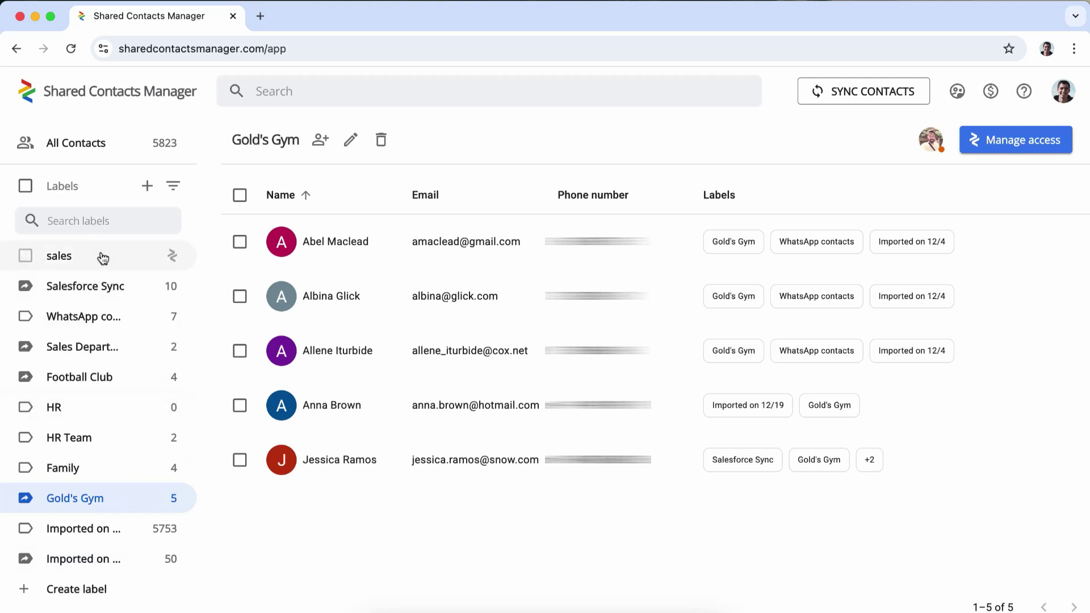
# Go to the Manage Users page showing 13/20 available licenses and tick the first user's checkbox
pyautogui.click(958, 97)
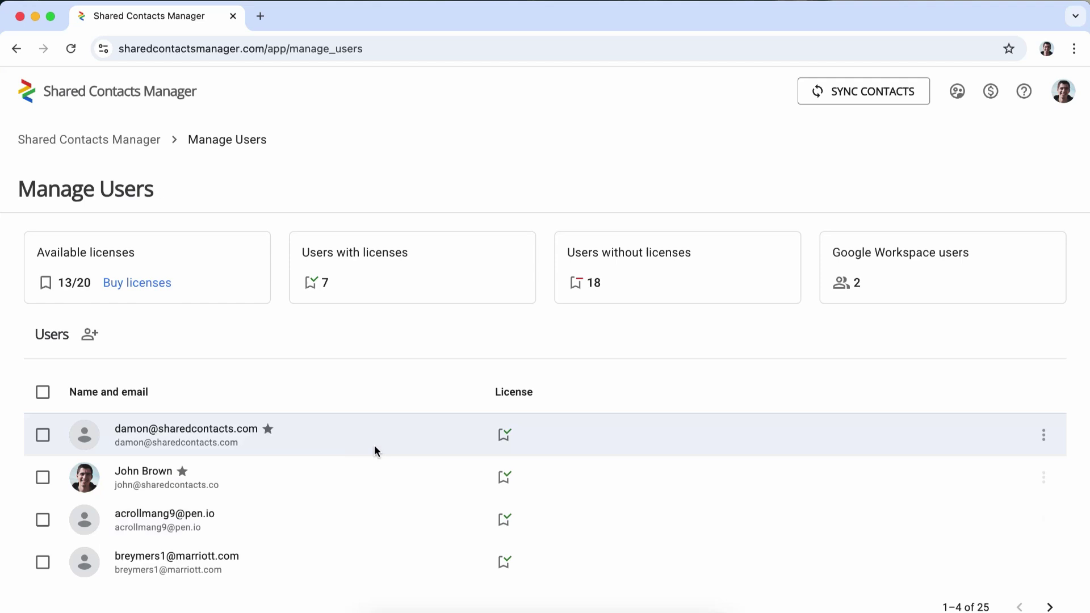
pyautogui.click(44, 437)
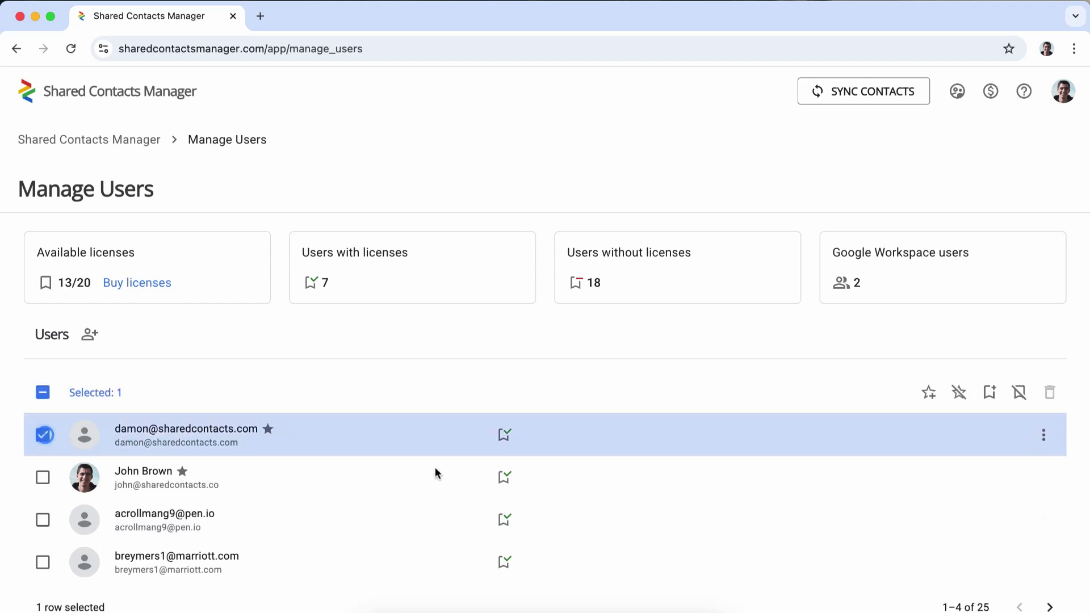